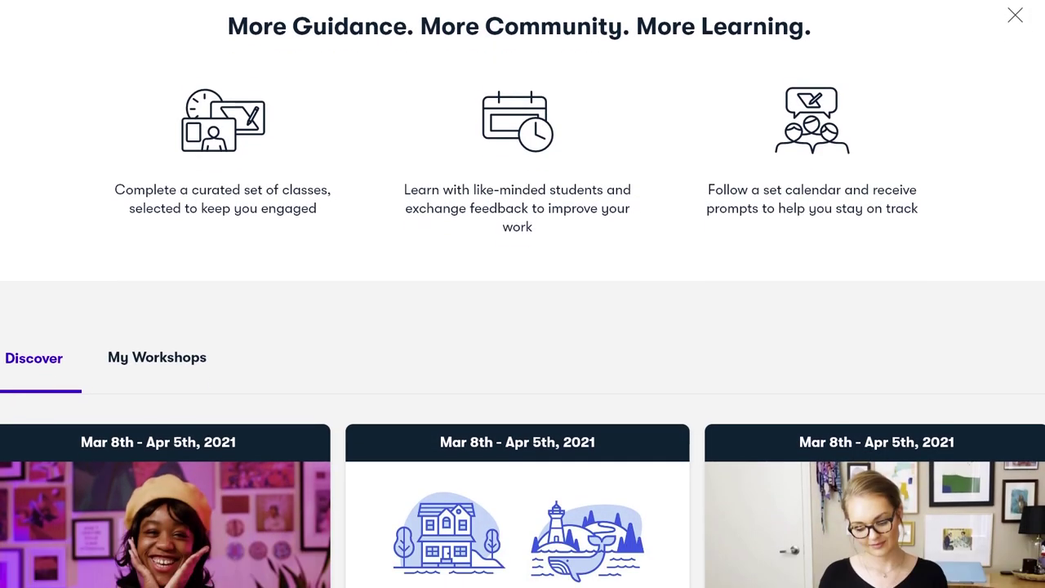
Browse the Discover listing of Skillshare workshops, reviewing their dates, titles and topics.
{"action": "scroll", "coordinate": [523, 293], "scroll_direction": "down", "scroll_amount": 5}
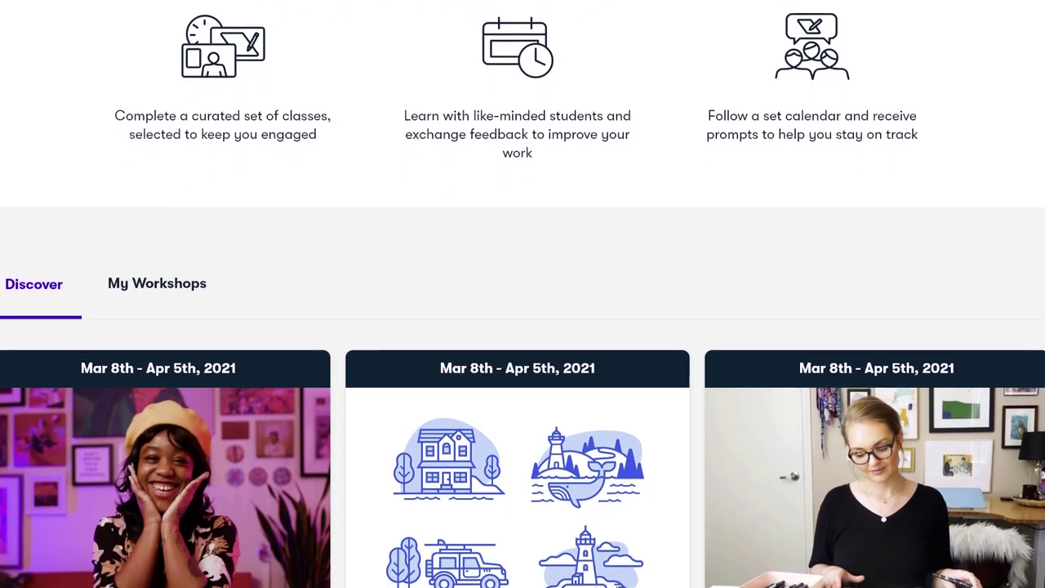
{"action": "scroll", "coordinate": [523, 293], "scroll_direction": "down", "scroll_amount": 5}
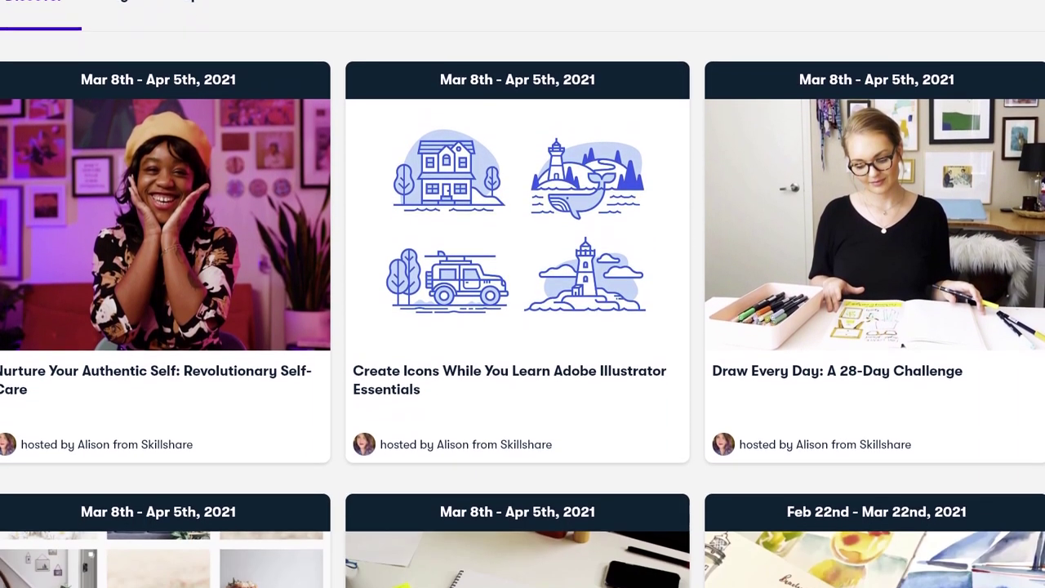
{"action": "scroll", "coordinate": [522, 293], "scroll_direction": "down", "scroll_amount": 5}
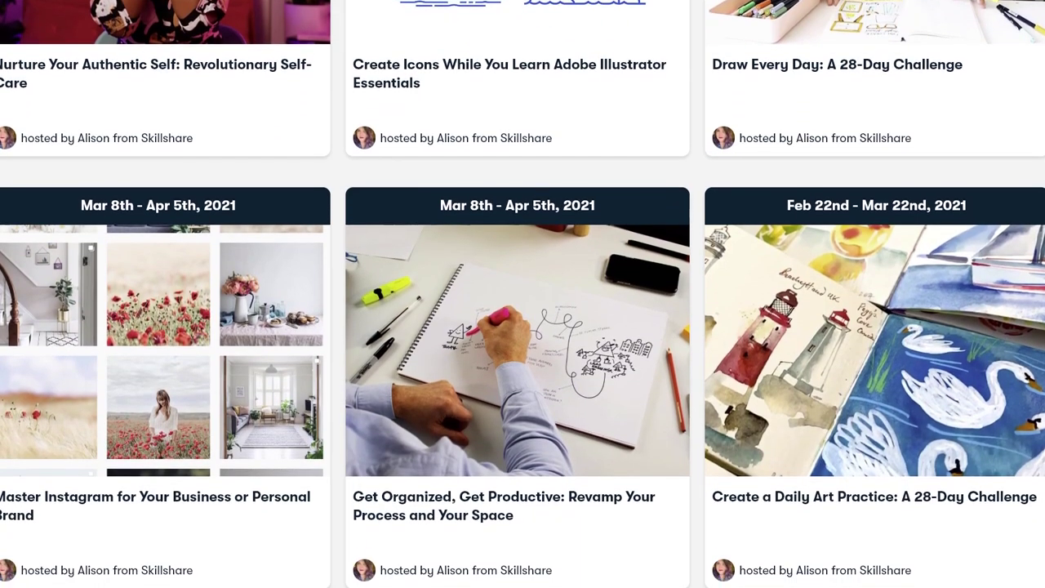
{"action": "scroll", "coordinate": [522, 294], "scroll_direction": "down", "scroll_amount": 5}
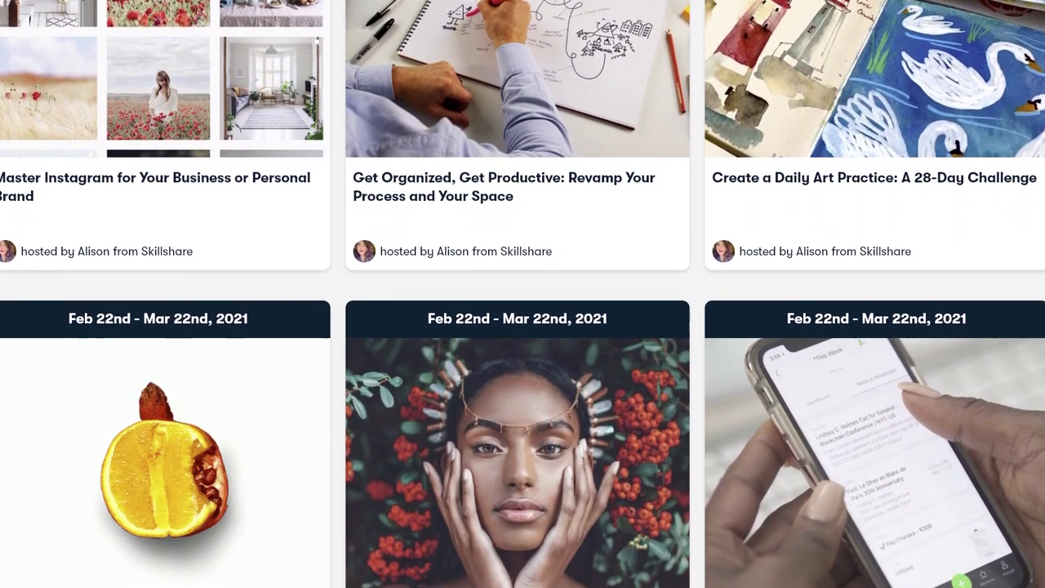
{"action": "scroll", "coordinate": [522, 294], "scroll_direction": "down", "scroll_amount": 5}
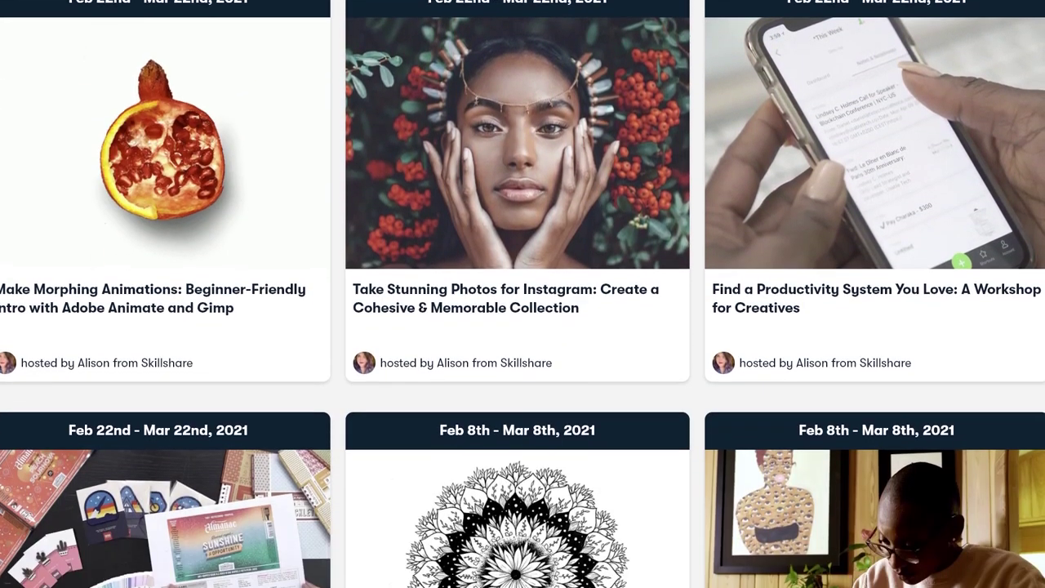
{"action": "scroll", "coordinate": [522, 294], "scroll_direction": "down", "scroll_amount": 5}
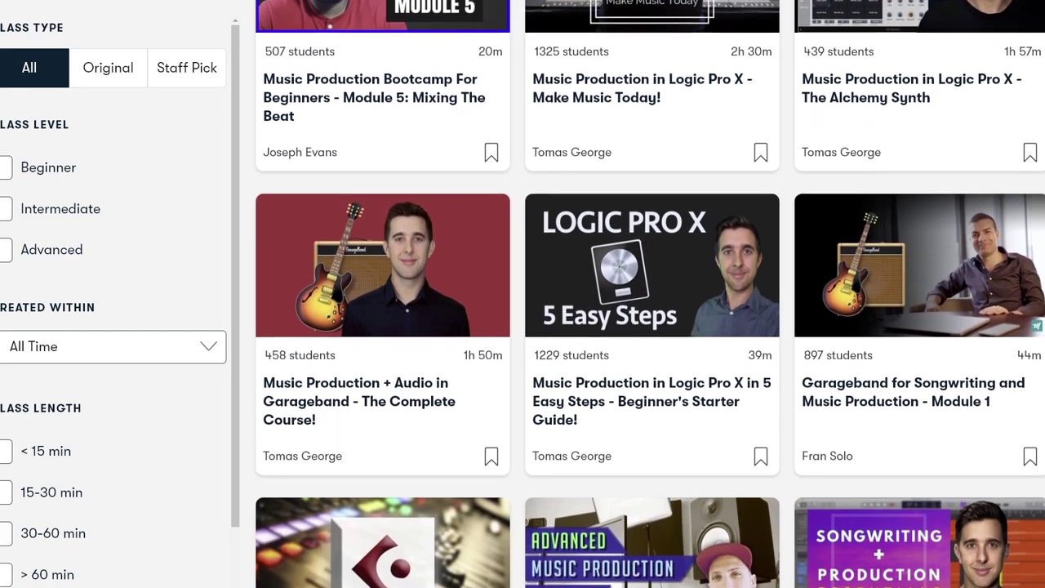
Look through the music production classes, comparing their titles, lengths and student numbers.
{"action": "scroll", "coordinate": [650, 294], "scroll_direction": "down", "scroll_amount": 1}
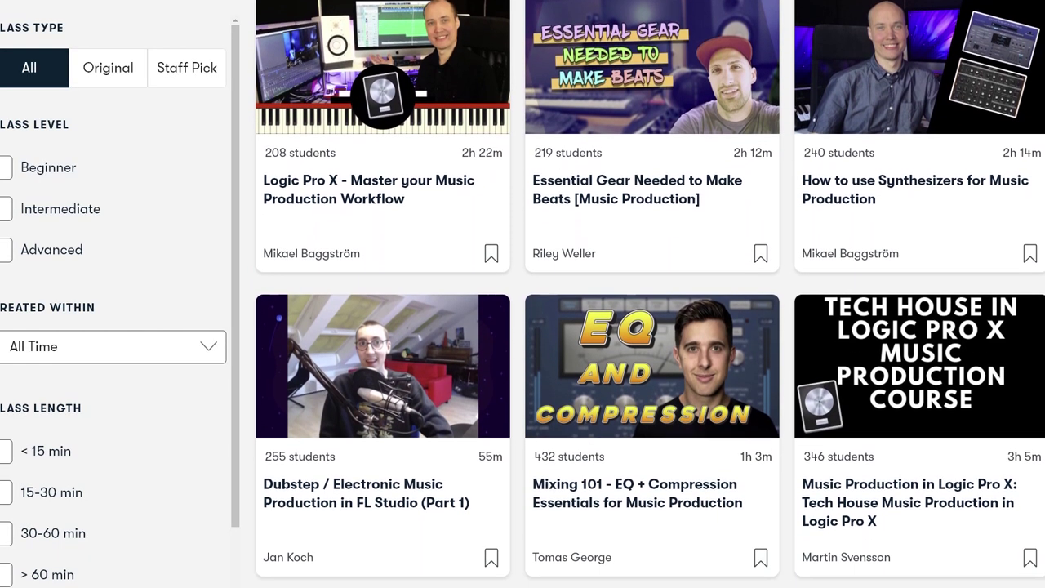
{"action": "scroll", "coordinate": [650, 294], "scroll_direction": "down", "scroll_amount": 4}
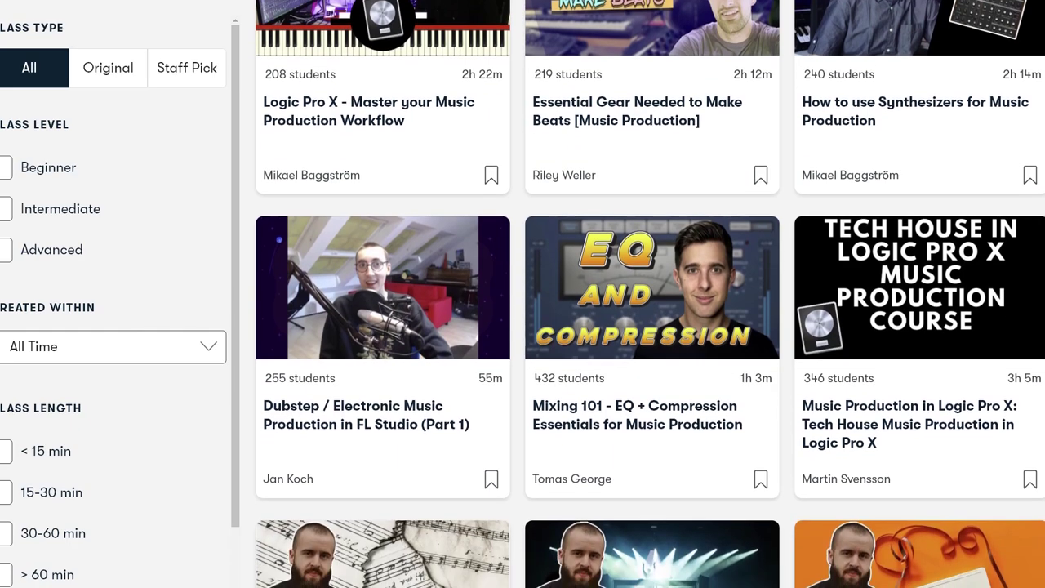
{"action": "scroll", "coordinate": [650, 294], "scroll_direction": "down", "scroll_amount": 4}
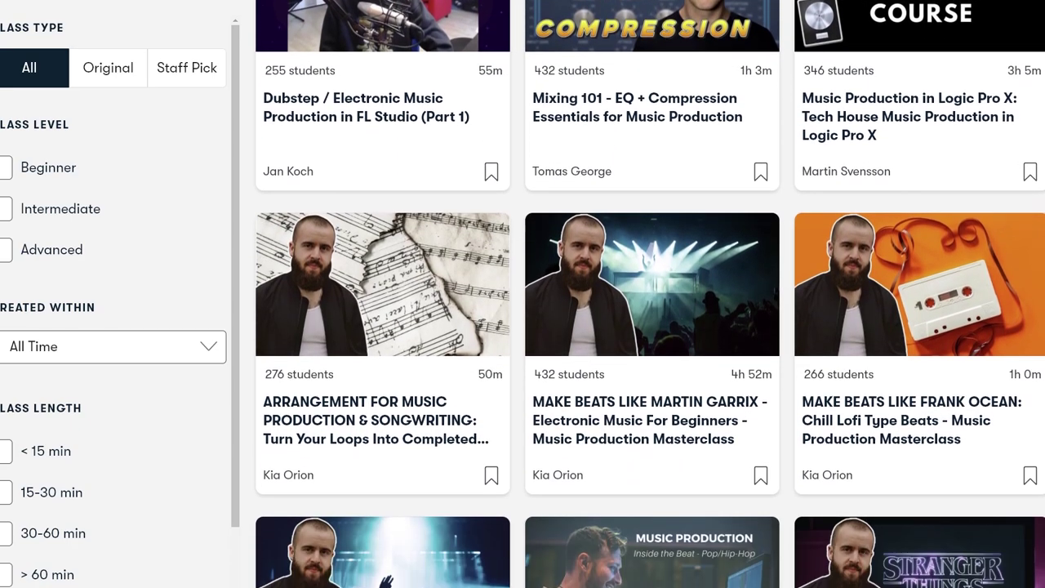
{"action": "scroll", "coordinate": [649, 294], "scroll_direction": "down", "scroll_amount": 4}
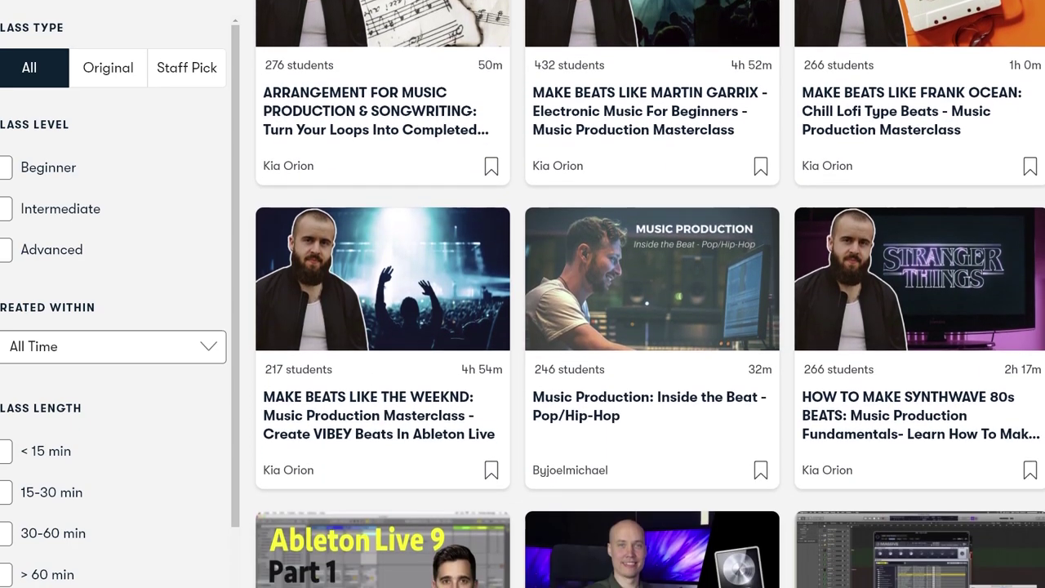
{"action": "scroll", "coordinate": [649, 294], "scroll_direction": "down", "scroll_amount": 4}
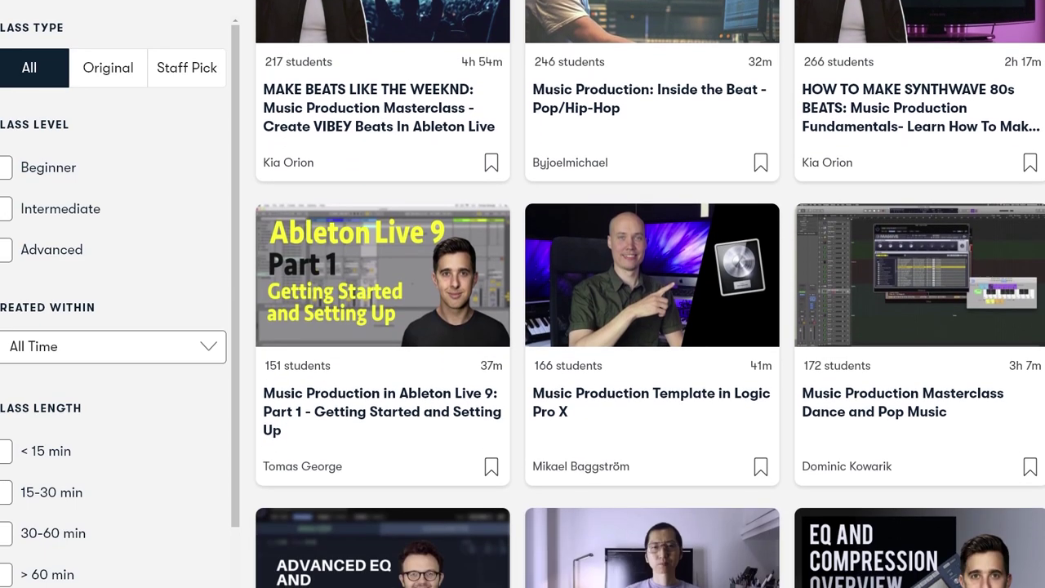
{"action": "scroll", "coordinate": [650, 294], "scroll_direction": "down", "scroll_amount": 4}
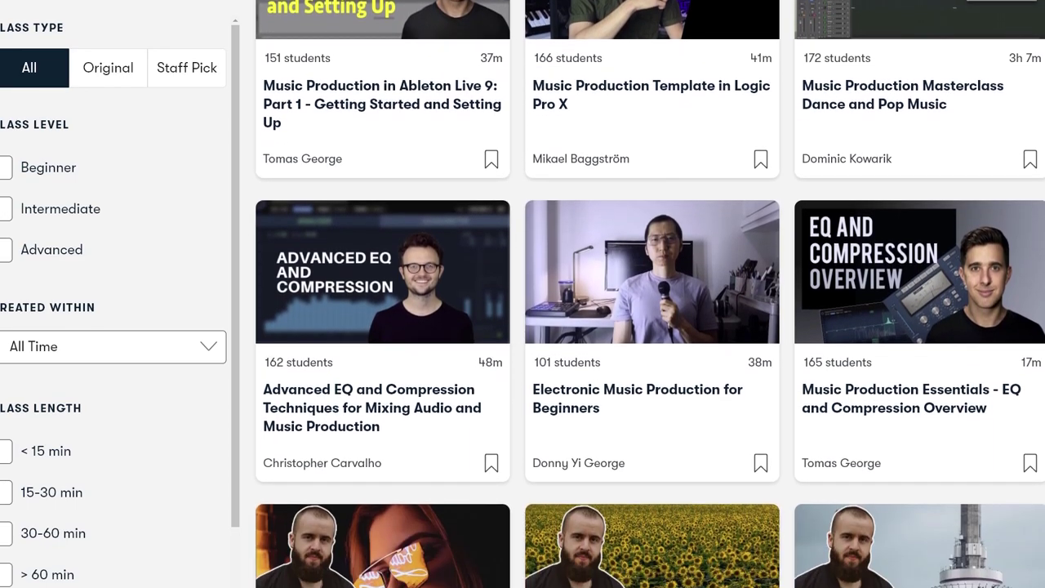
{"action": "scroll", "coordinate": [649, 294], "scroll_direction": "down", "scroll_amount": 4}
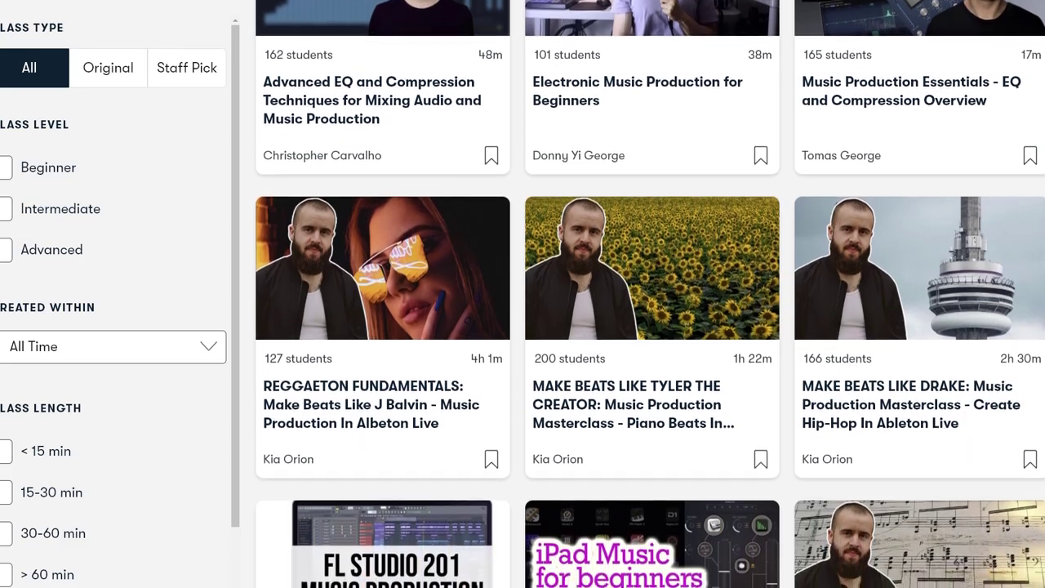
{"action": "scroll", "coordinate": [650, 294], "scroll_direction": "down", "scroll_amount": 2}
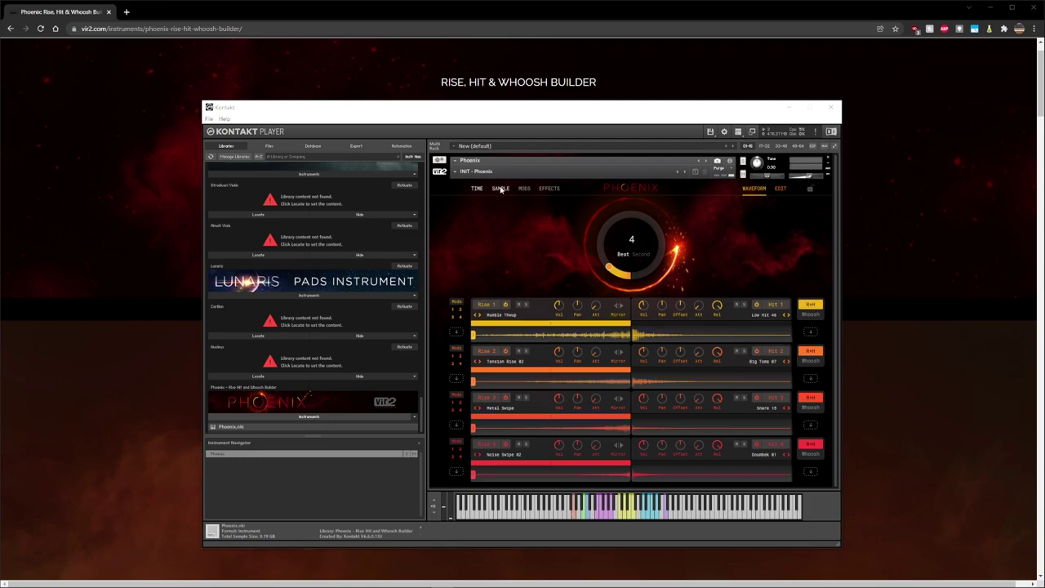
Load The Beast preset from the Deep category of Phoenix's Hit presets in Kontakt Player.
{"action": "left_click", "coordinate": [456, 172]}
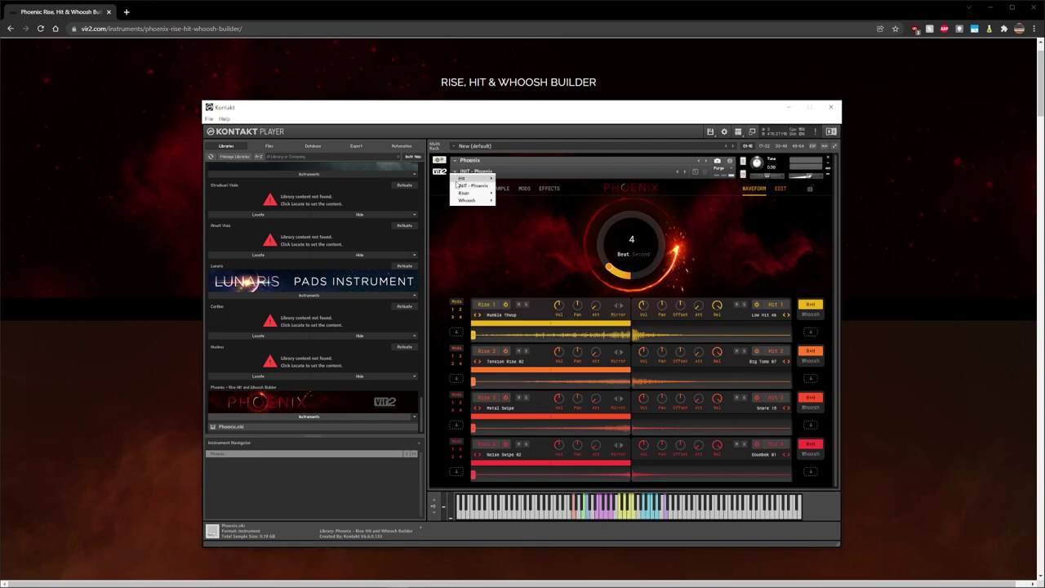
{"action": "mouse_move", "coordinate": [456, 179]}
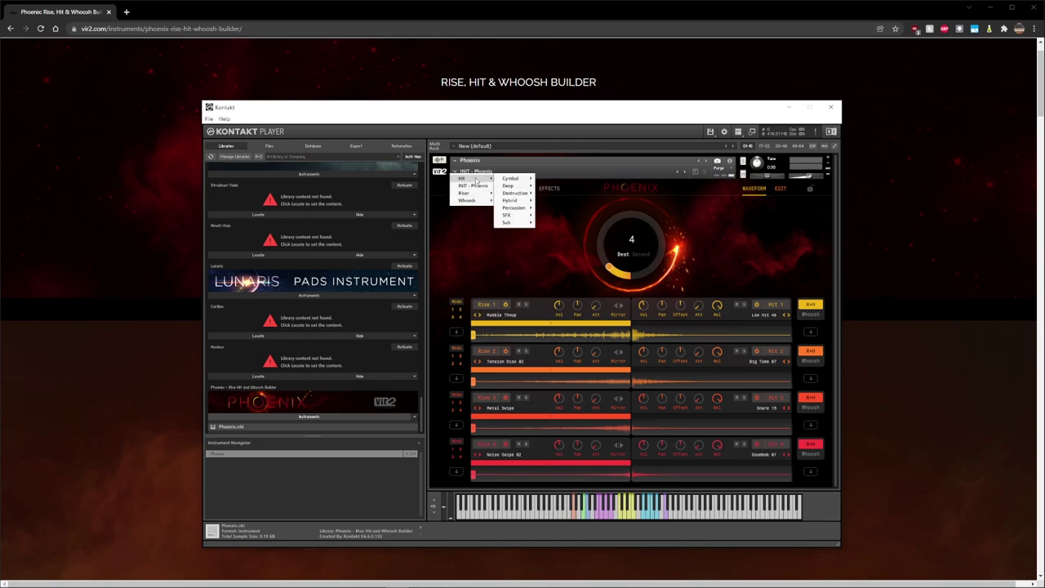
{"action": "mouse_move", "coordinate": [513, 187]}
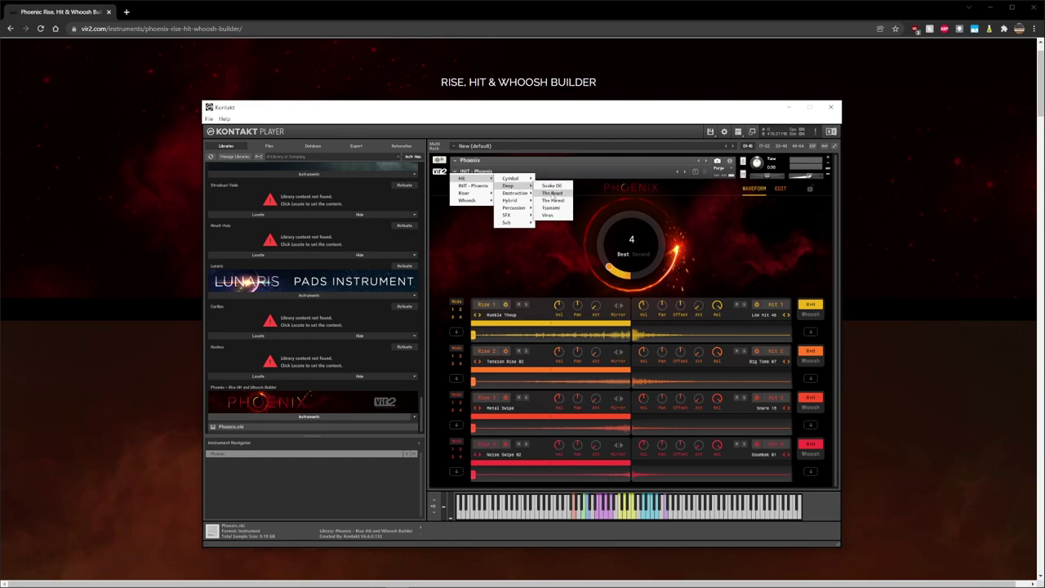
{"action": "left_click", "coordinate": [553, 193]}
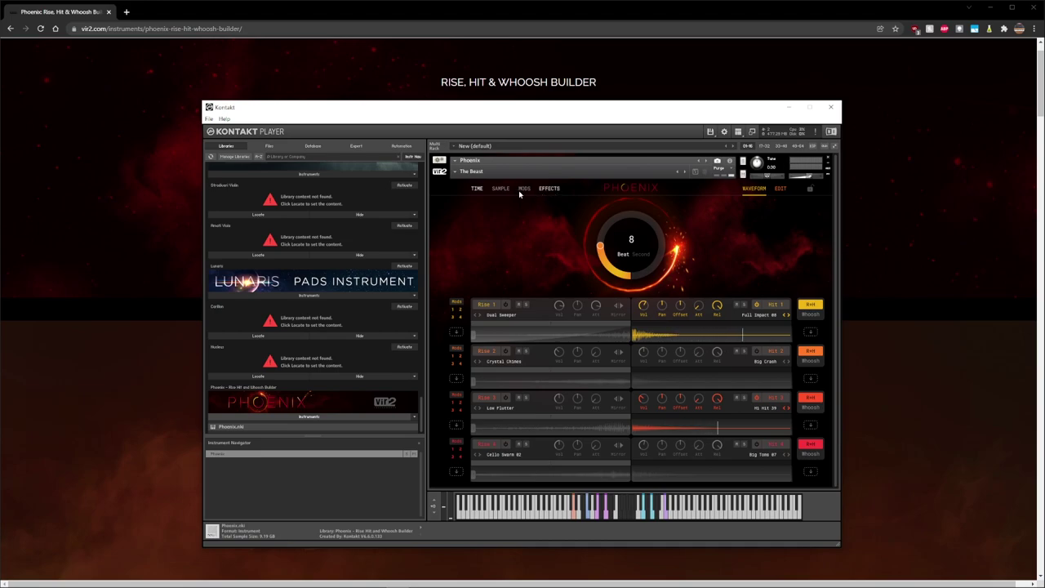
Load the Crimson preset from the Percussion category of the Hit presets.
{"action": "left_click", "coordinate": [470, 171]}
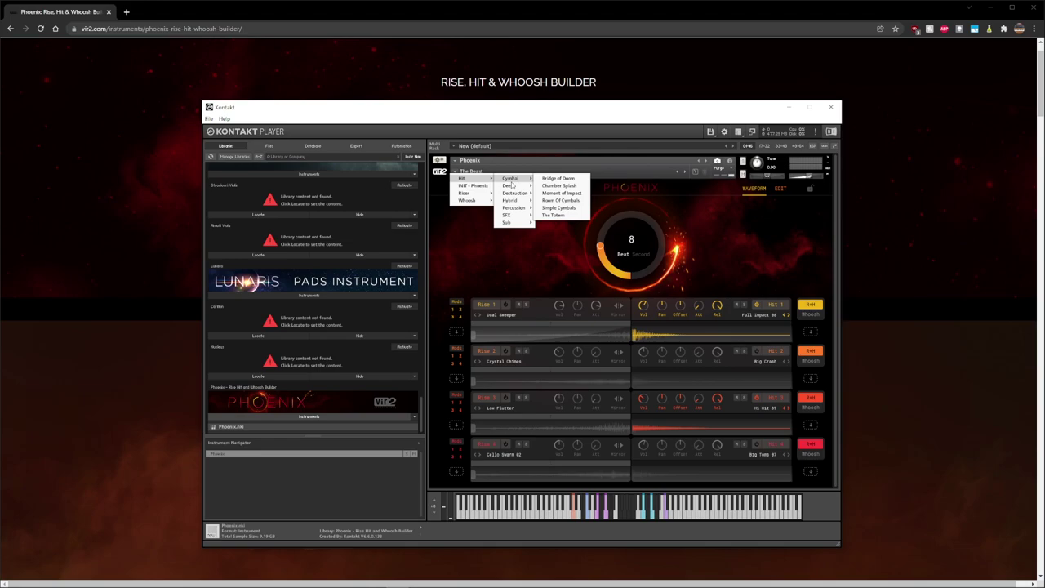
{"action": "mouse_move", "coordinate": [529, 211]}
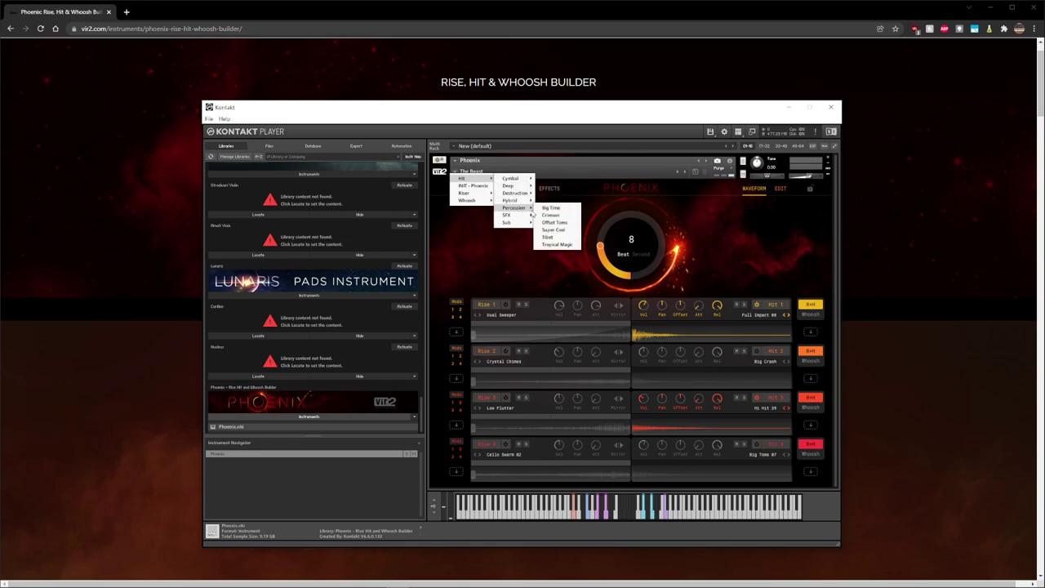
{"action": "left_click", "coordinate": [572, 215]}
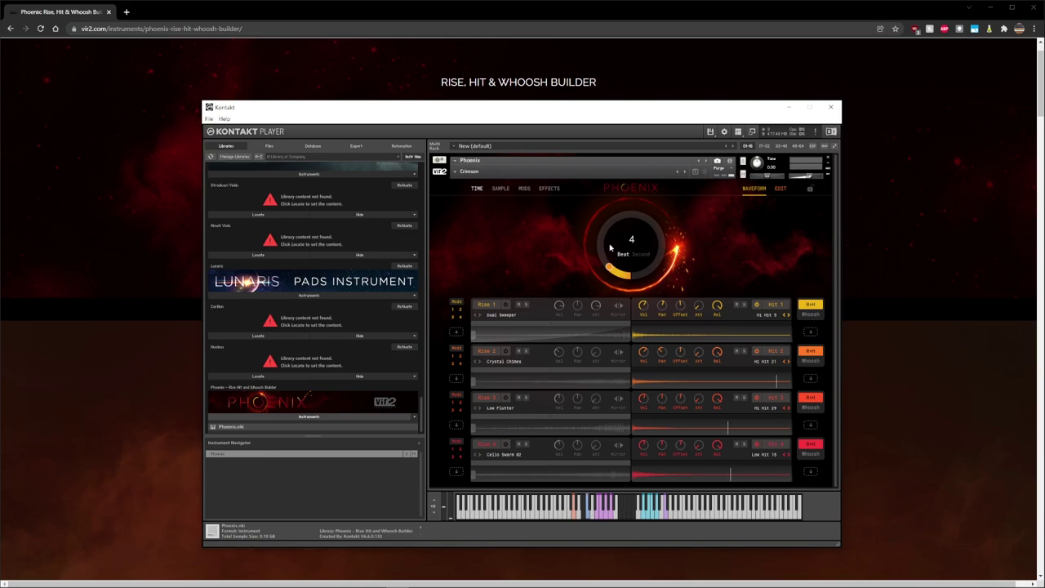
Load the Certified preset from the Airy category of the Riser presets.
{"action": "left_click", "coordinate": [455, 171]}
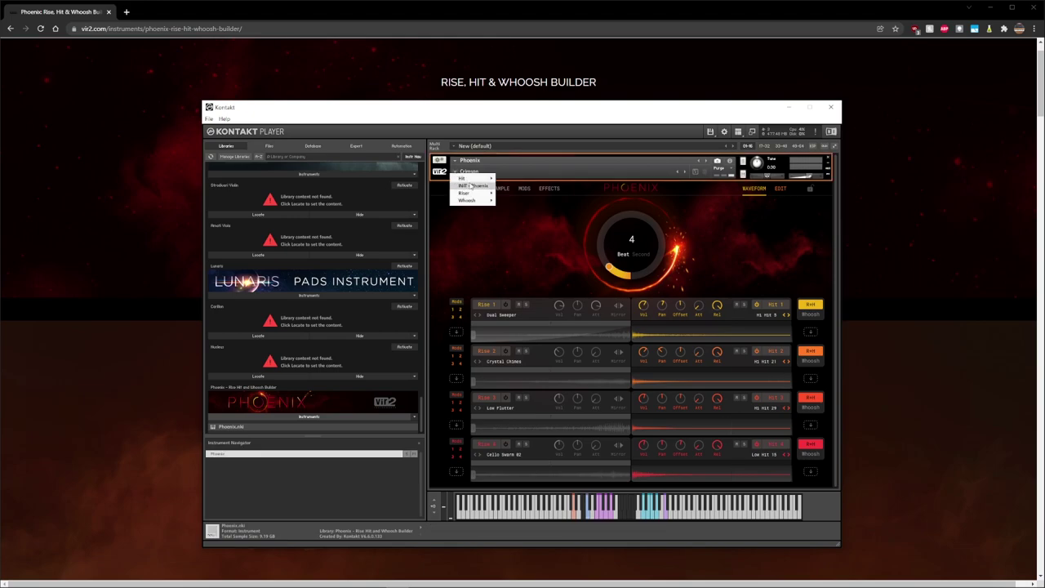
{"action": "mouse_move", "coordinate": [470, 194]}
{"action": "mouse_move", "coordinate": [510, 194]}
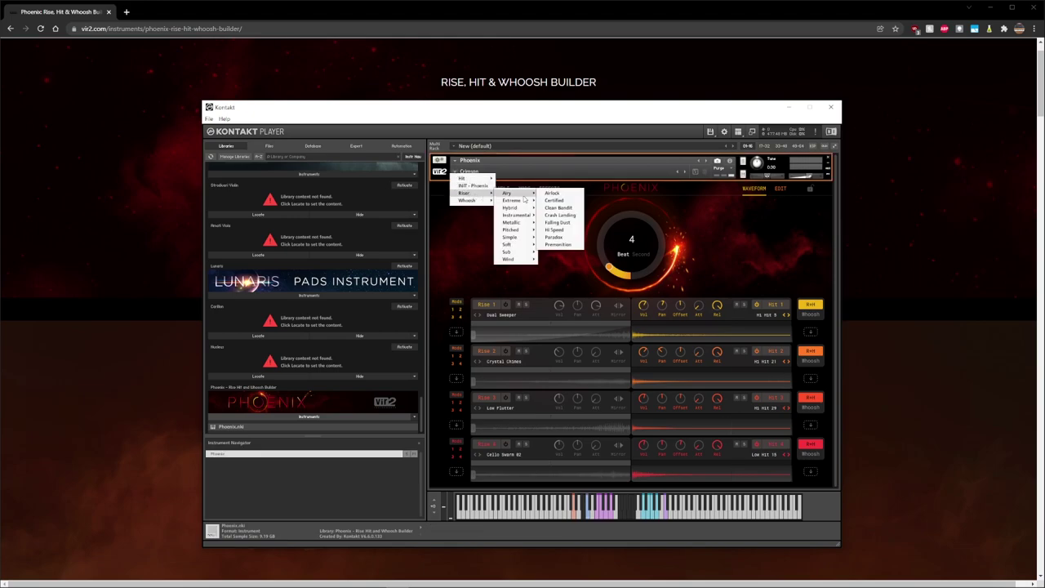
{"action": "left_click", "coordinate": [567, 201]}
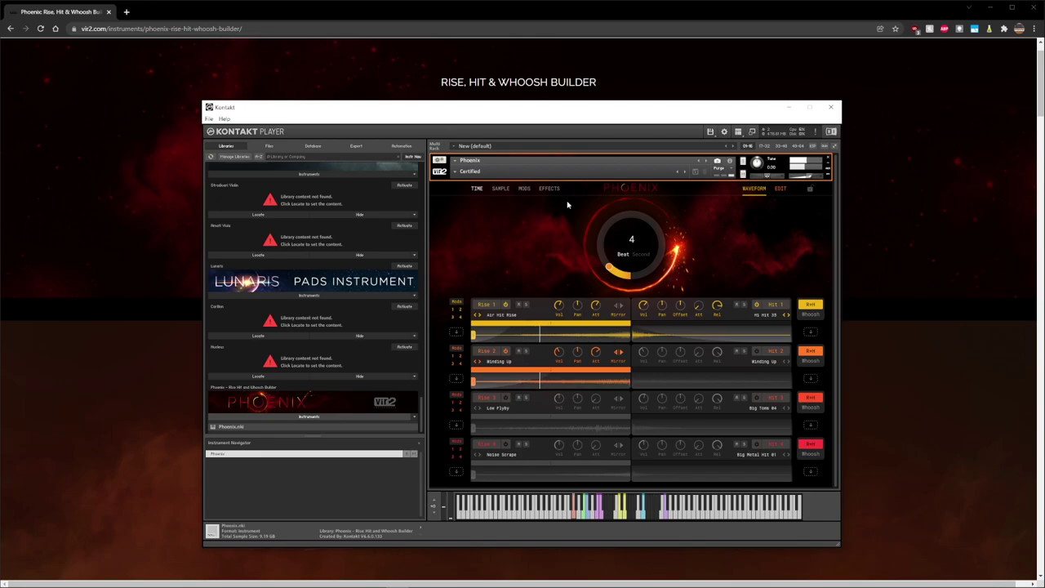
Load the Hero's Here preset from the Pitched category of the Riser presets.
{"action": "left_click", "coordinate": [456, 173]}
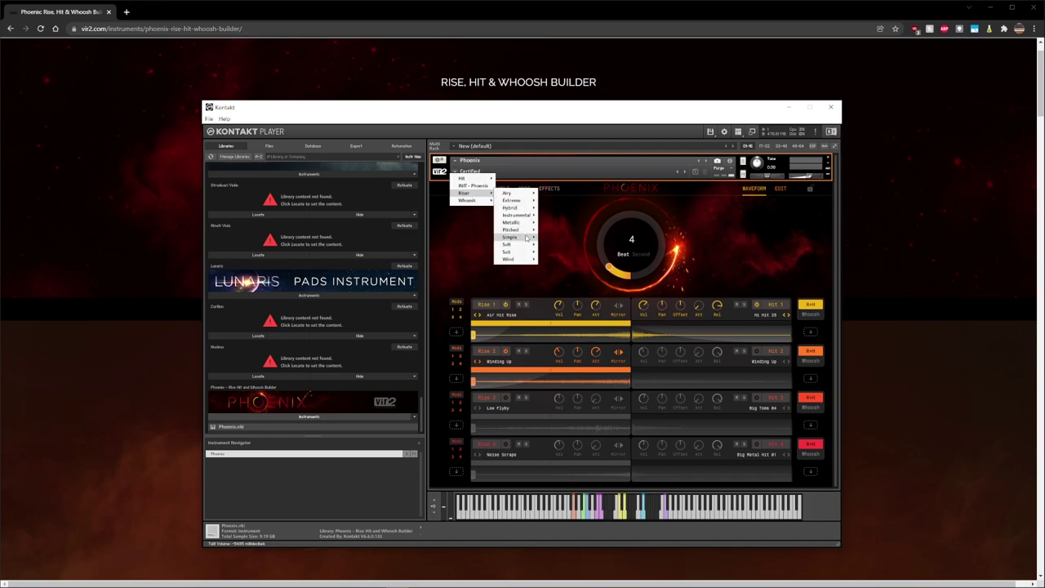
{"action": "mouse_move", "coordinate": [527, 232]}
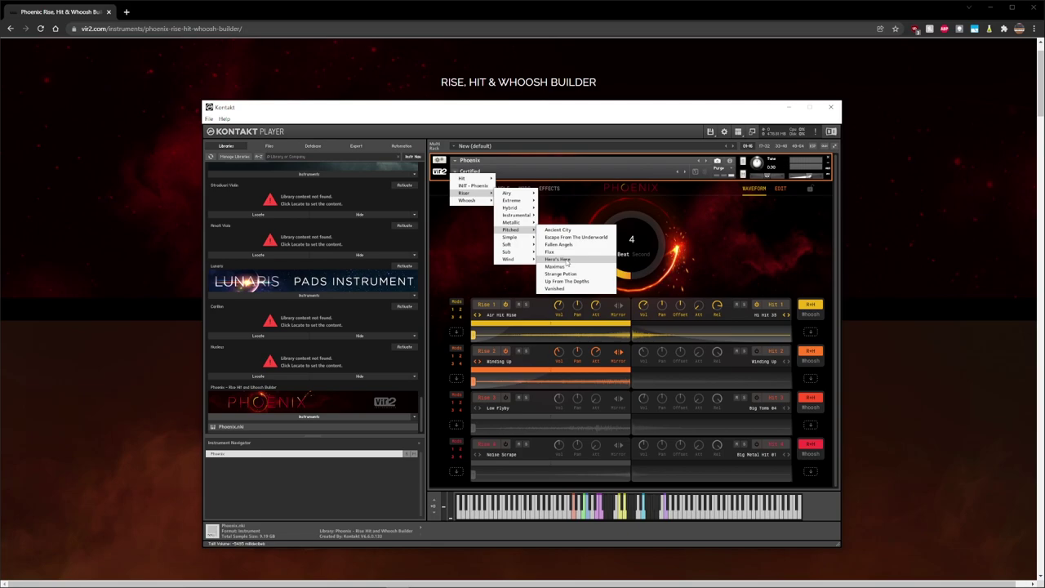
{"action": "left_click", "coordinate": [567, 260]}
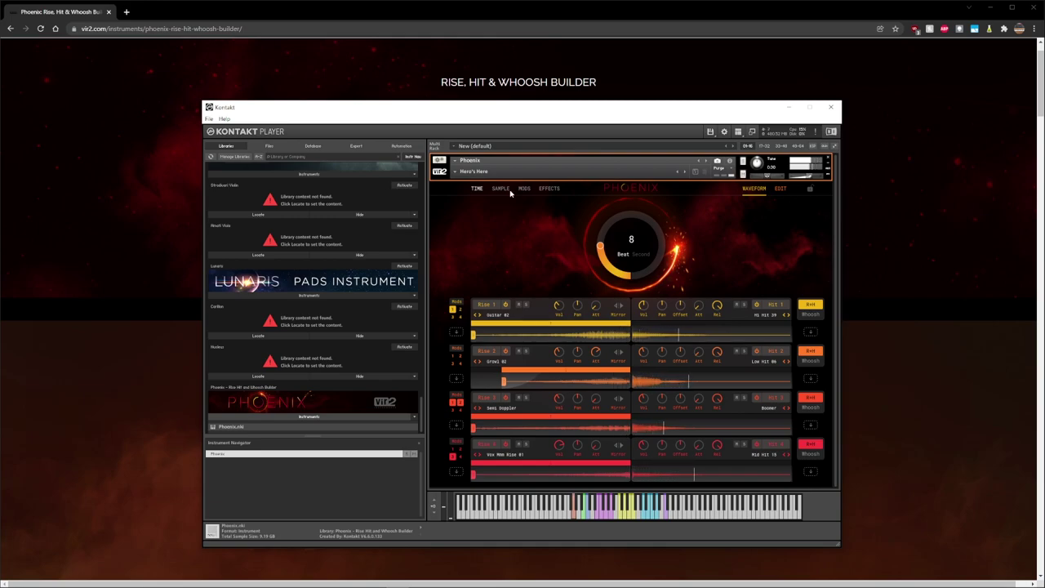
Load the Jet Fly preset from the Low Air category of the Whoosh presets.
{"action": "left_click", "coordinate": [457, 173]}
{"action": "mouse_move", "coordinate": [467, 201]}
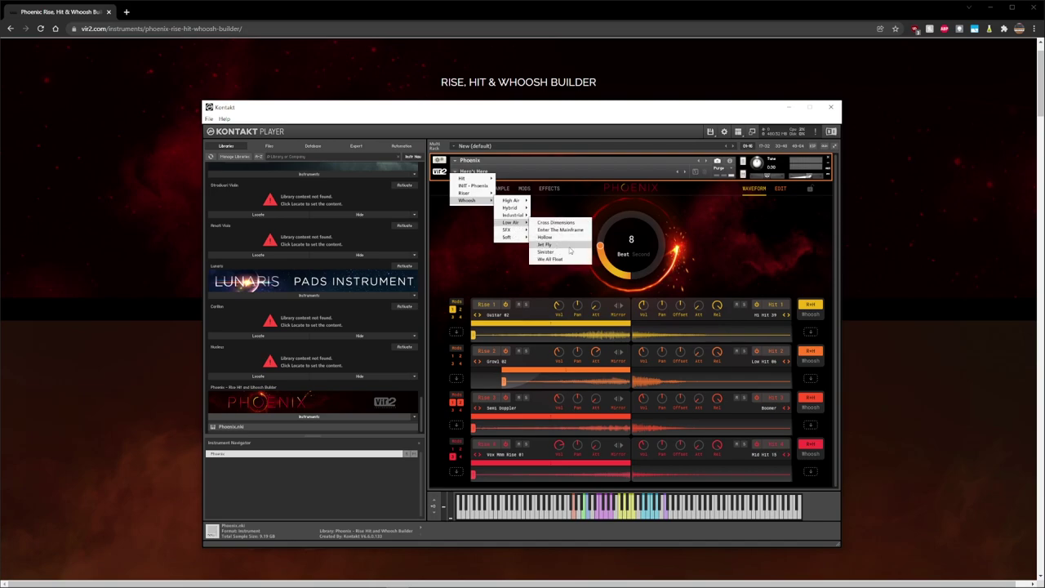
{"action": "left_click", "coordinate": [569, 247]}
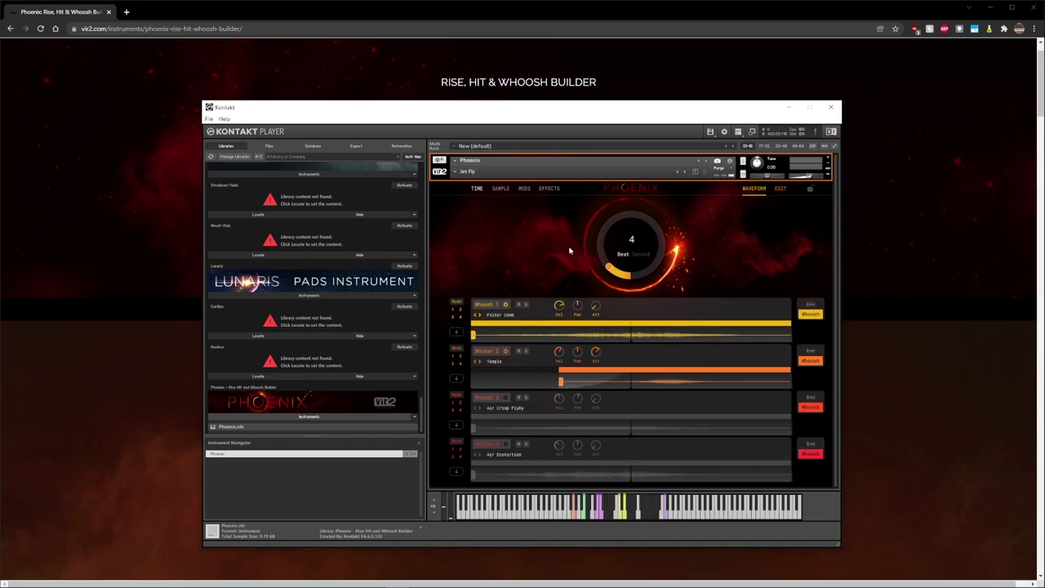
Load the Metallic Darkness preset from the Industrial category of the Whoosh presets.
{"action": "left_click", "coordinate": [455, 172]}
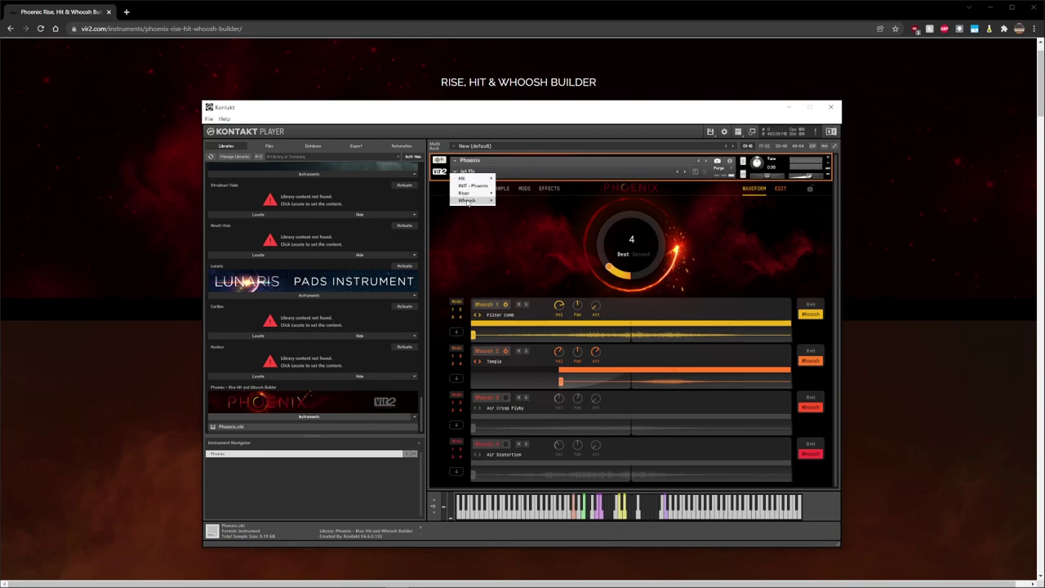
{"action": "mouse_move", "coordinate": [468, 200]}
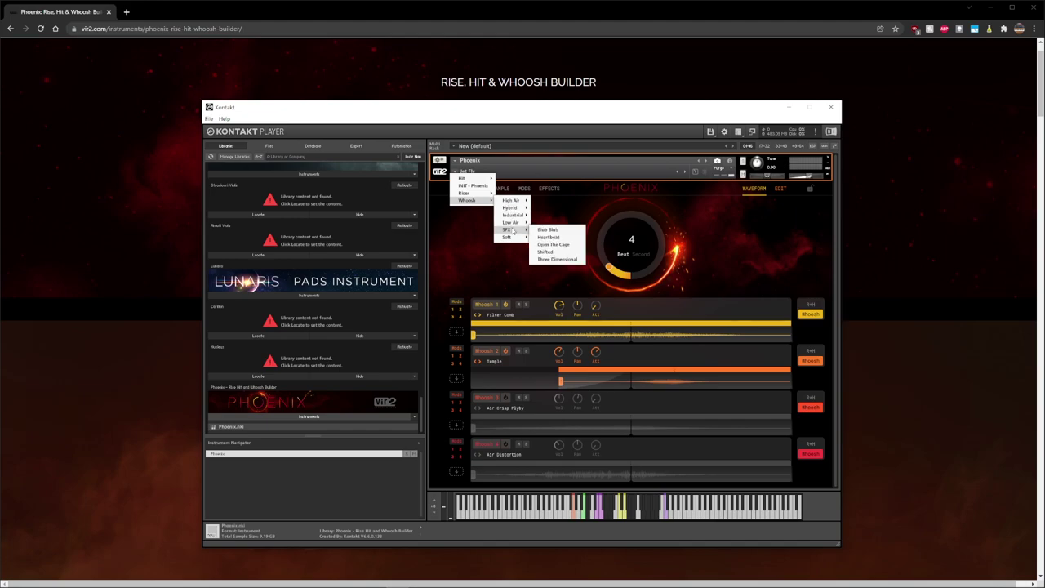
{"action": "mouse_move", "coordinate": [516, 216]}
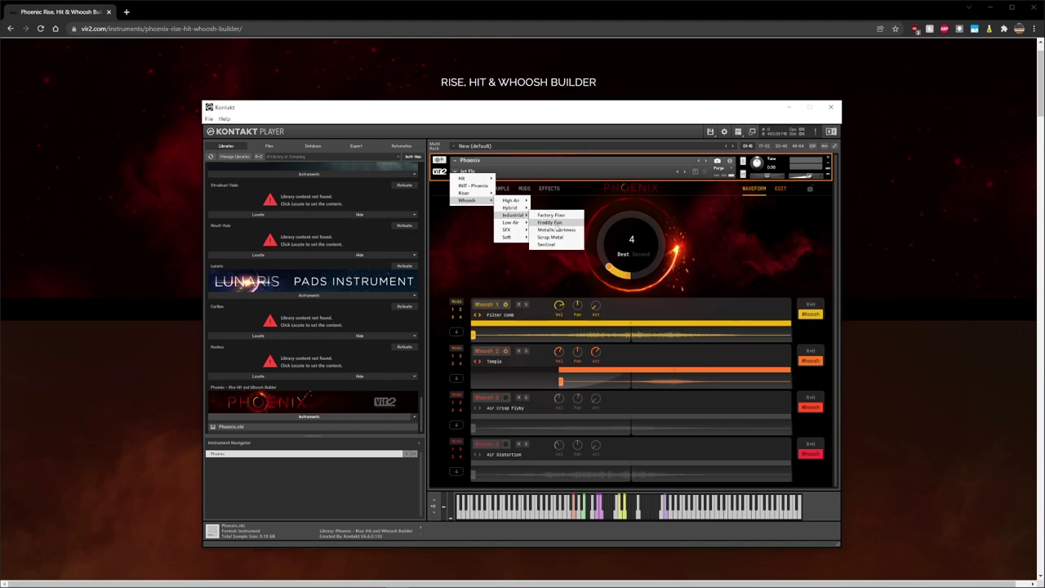
{"action": "left_click", "coordinate": [556, 231]}
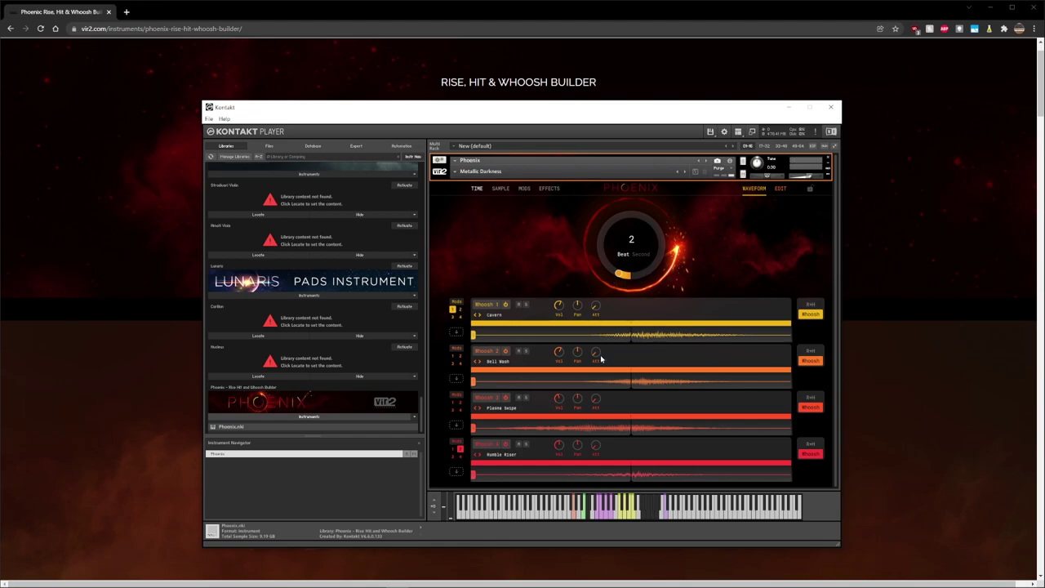
Switch the time unit from beats to seconds, try a 13.8-second length, and set the duration to 0.5 seconds.
{"action": "left_click", "coordinate": [643, 258]}
{"action": "left_click_drag", "start_coordinate": [619, 274], "coordinate": [618, 219]}
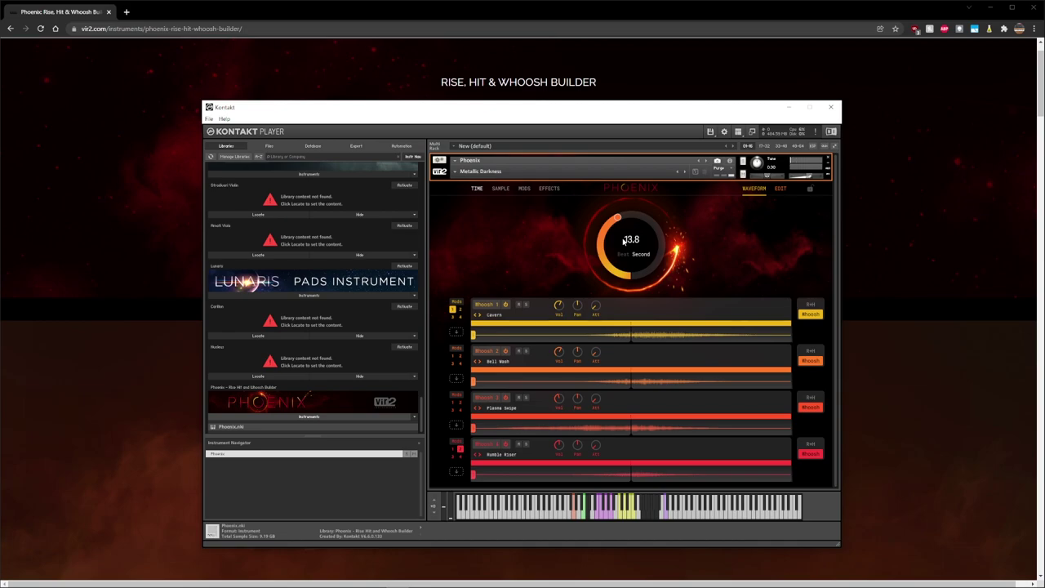
{"action": "left_click_drag", "start_coordinate": [617, 225], "coordinate": [607, 309]}
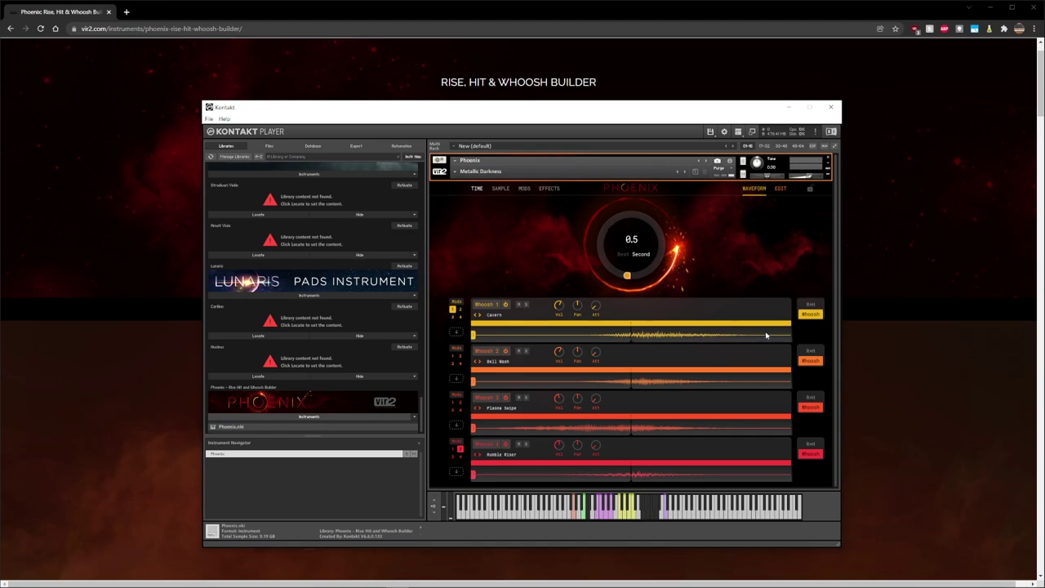
Toggle the first engine between rise-and-hit and Whoosh modes, leaving it on R+H.
{"action": "left_click", "coordinate": [810, 305]}
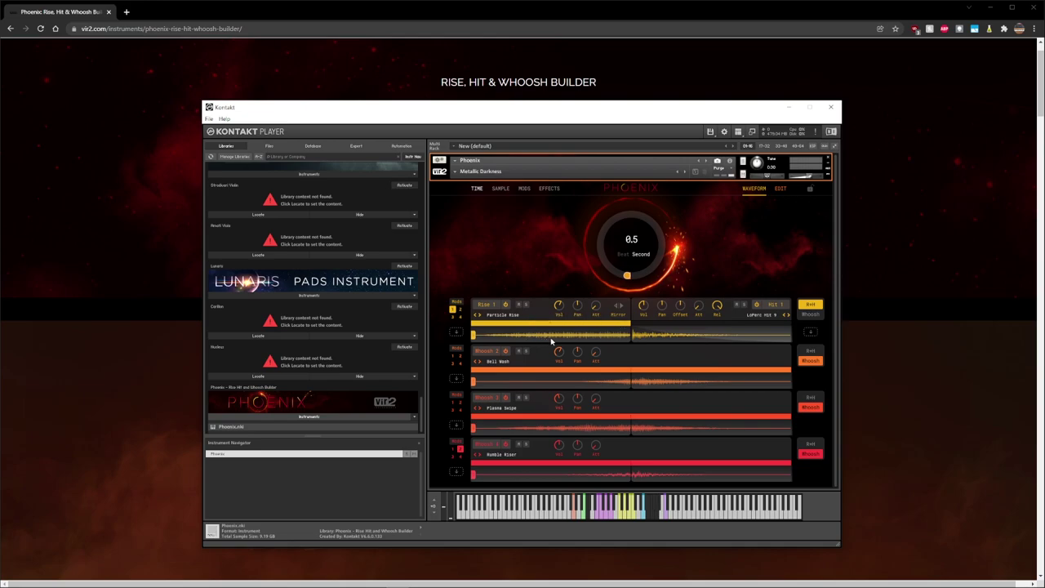
{"action": "left_click", "coordinate": [812, 317]}
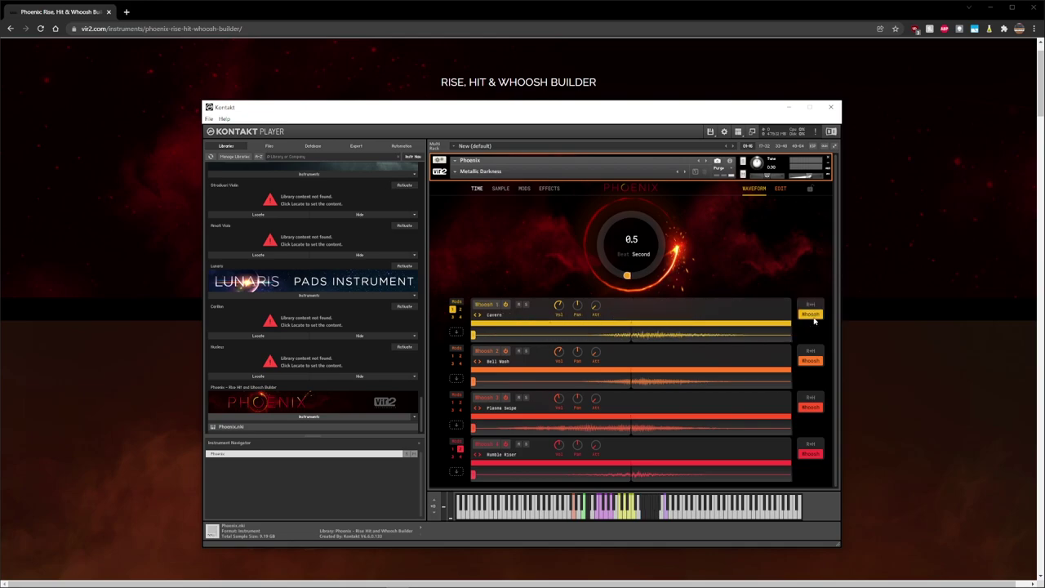
{"action": "left_click", "coordinate": [815, 304]}
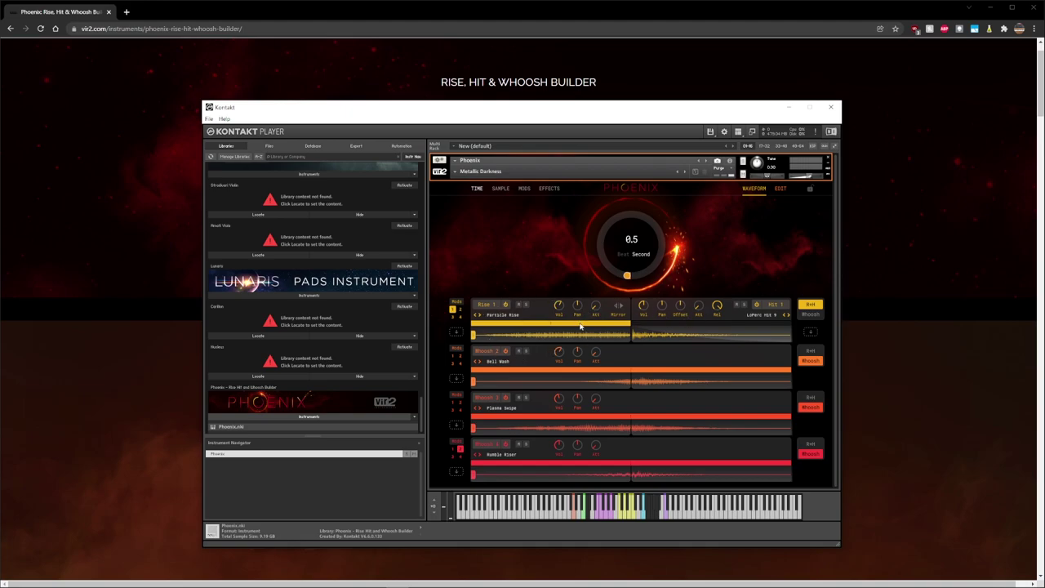
Load the INIT - Phoenix preset and toggle the Rise 1 layer off and back on.
{"action": "left_click", "coordinate": [462, 172]}
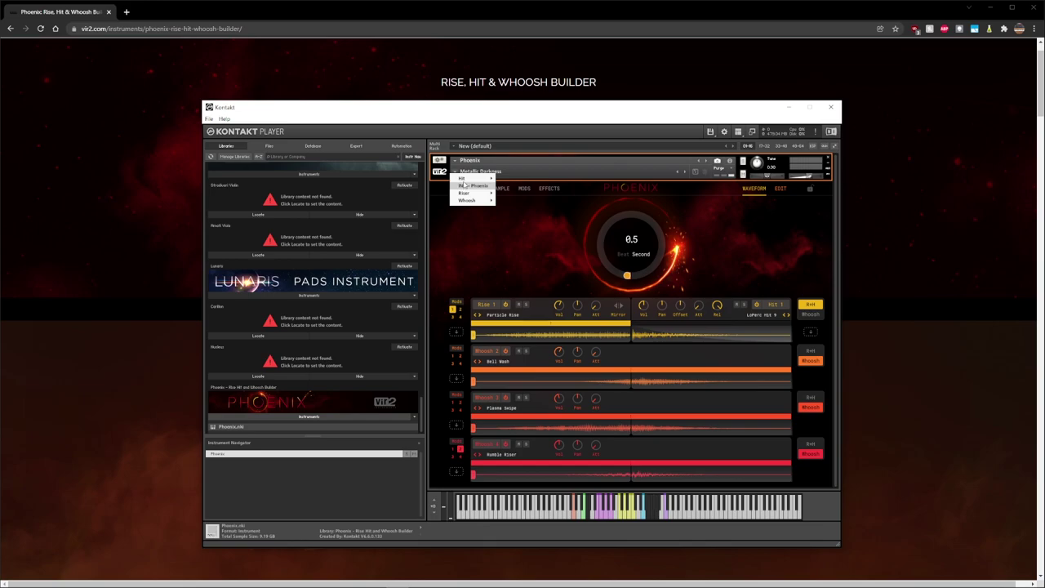
{"action": "left_click", "coordinate": [492, 186]}
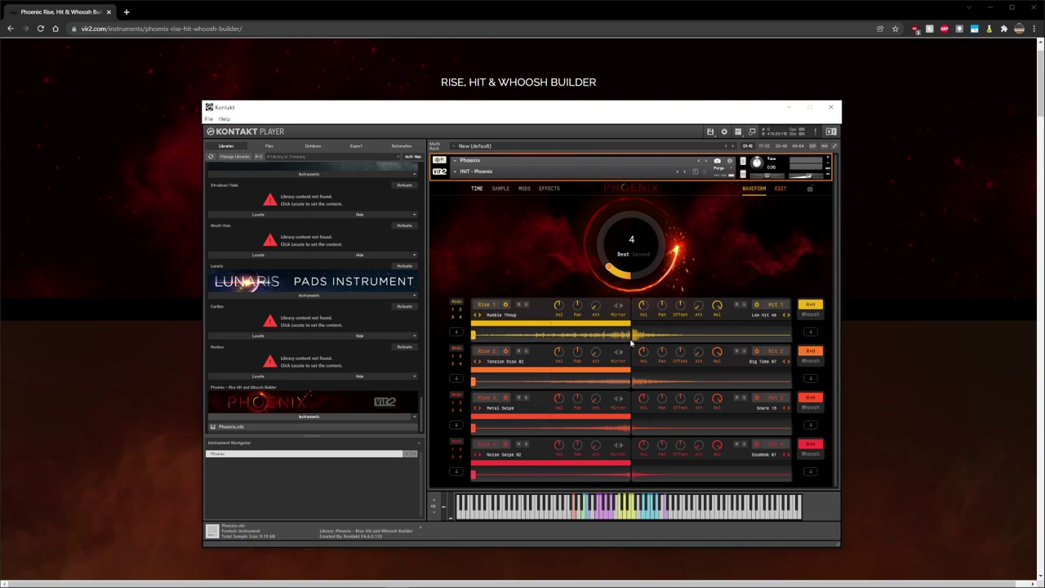
{"action": "left_click", "coordinate": [506, 304]}
{"action": "left_click", "coordinate": [506, 304]}
Try different attack and sample start settings on Rise 1, and return the start point to the waveform's beginning.
{"action": "mouse_move", "coordinate": [594, 314]}
{"action": "left_mouse_down"}
{"action": "mouse_move", "coordinate": [600, 277]}
{"action": "mouse_move", "coordinate": [594, 330]}
{"action": "left_mouse_up"}
{"action": "left_click_drag", "start_coordinate": [473, 335], "coordinate": [513, 335]}
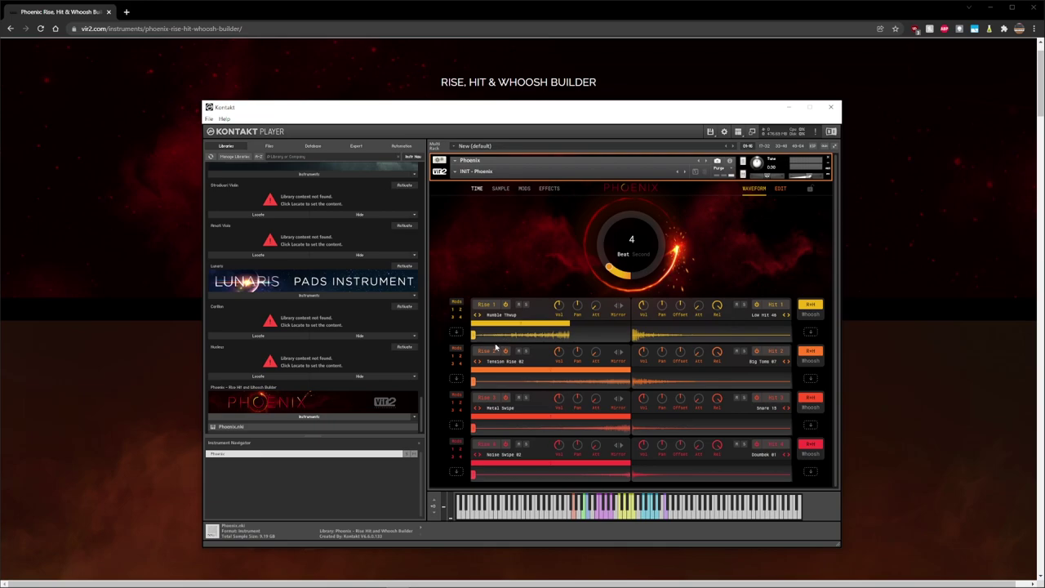
{"action": "mouse_move", "coordinate": [475, 382]}
{"action": "left_mouse_down"}
{"action": "mouse_move", "coordinate": [551, 382]}
{"action": "mouse_move", "coordinate": [470, 381]}
{"action": "left_mouse_up"}
{"action": "left_click_drag", "start_coordinate": [474, 335], "coordinate": [605, 326]}
{"action": "left_click_drag", "start_coordinate": [527, 340], "coordinate": [474, 339]}
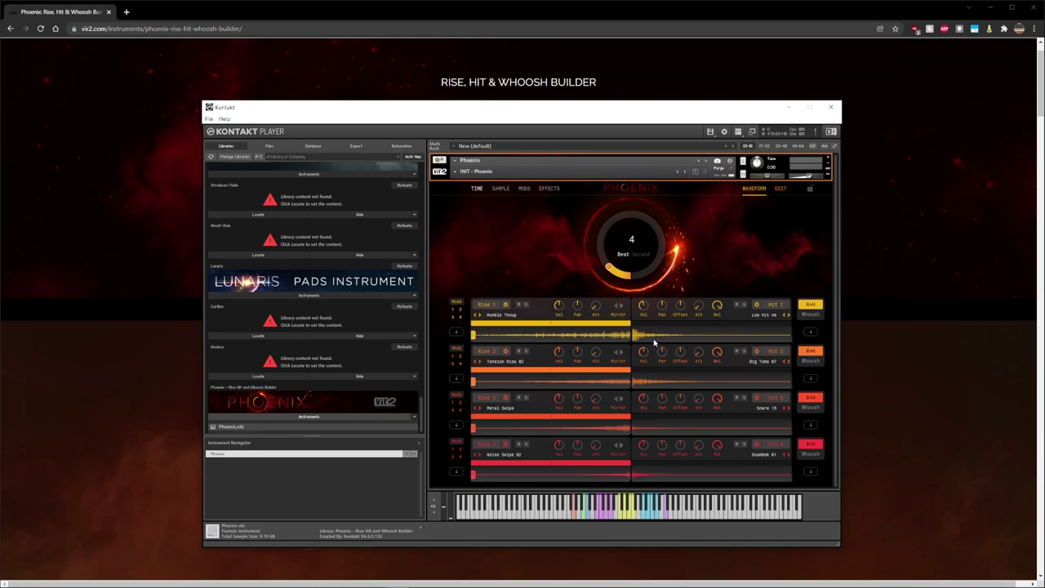
Enable Mirror on Rise 1 so its sample is also used for Hit 1.
{"action": "left_click", "coordinate": [618, 307]}
{"action": "left_click", "coordinate": [526, 304]}
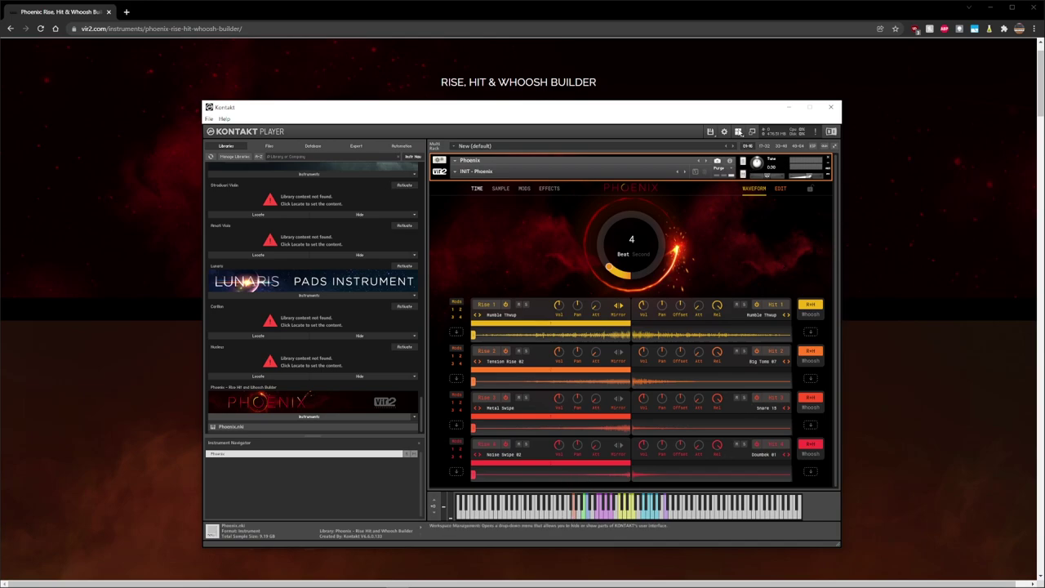
{"action": "left_click", "coordinate": [738, 132]}
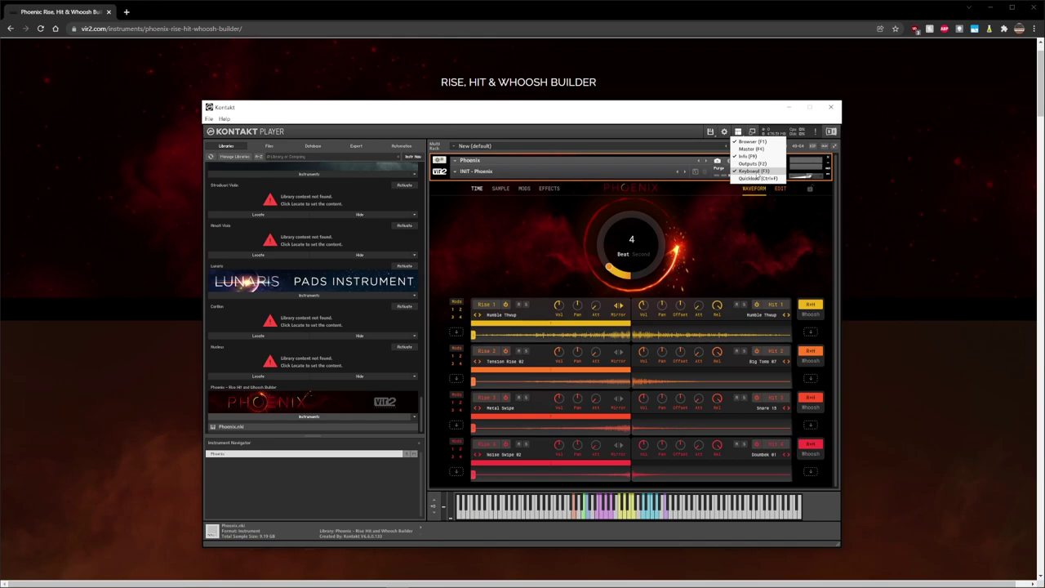
{"action": "left_click", "coordinate": [638, 527]}
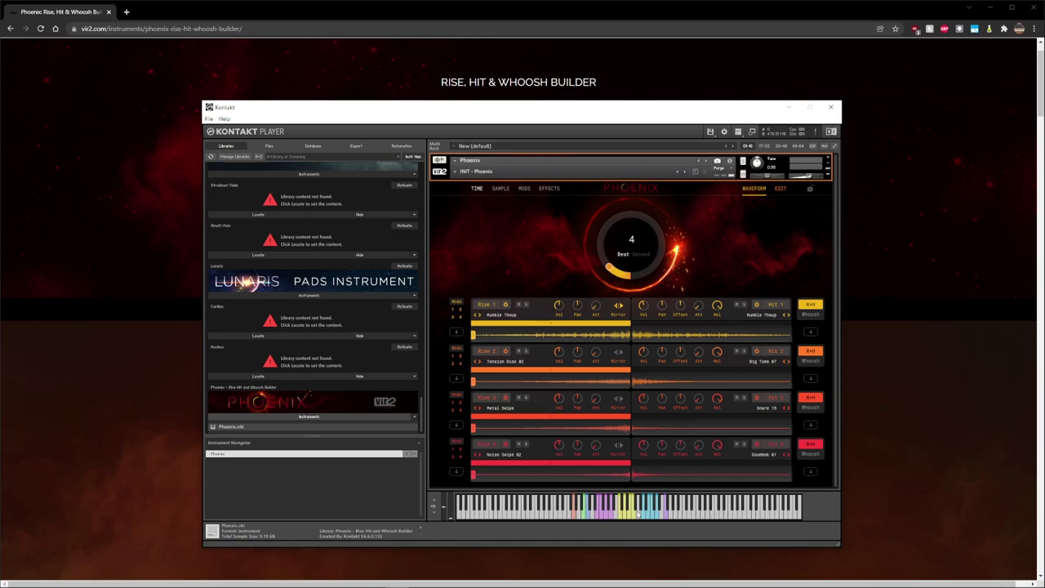
Play the differently coloured keys on the on-screen keyboard to audition each trigger zone of the instrument.
{"action": "left_click", "coordinate": [574, 516]}
{"action": "left_click", "coordinate": [582, 512]}
{"action": "left_click", "coordinate": [588, 516]}
{"action": "left_click", "coordinate": [588, 516]}
{"action": "left_click", "coordinate": [588, 515]}
{"action": "left_click", "coordinate": [583, 514]}
{"action": "left_click", "coordinate": [596, 515]}
{"action": "left_click", "coordinate": [601, 516]}
{"action": "left_click", "coordinate": [624, 517]}
{"action": "left_click", "coordinate": [629, 518]}
{"action": "left_click", "coordinate": [646, 517]}
{"action": "left_click", "coordinate": [656, 517]}
{"action": "left_click", "coordinate": [651, 516]}
Try a 13-beat duration with the highest coloured key, and set the duration to 3 beats.
{"action": "left_click_drag", "start_coordinate": [607, 268], "coordinate": [610, 230]}
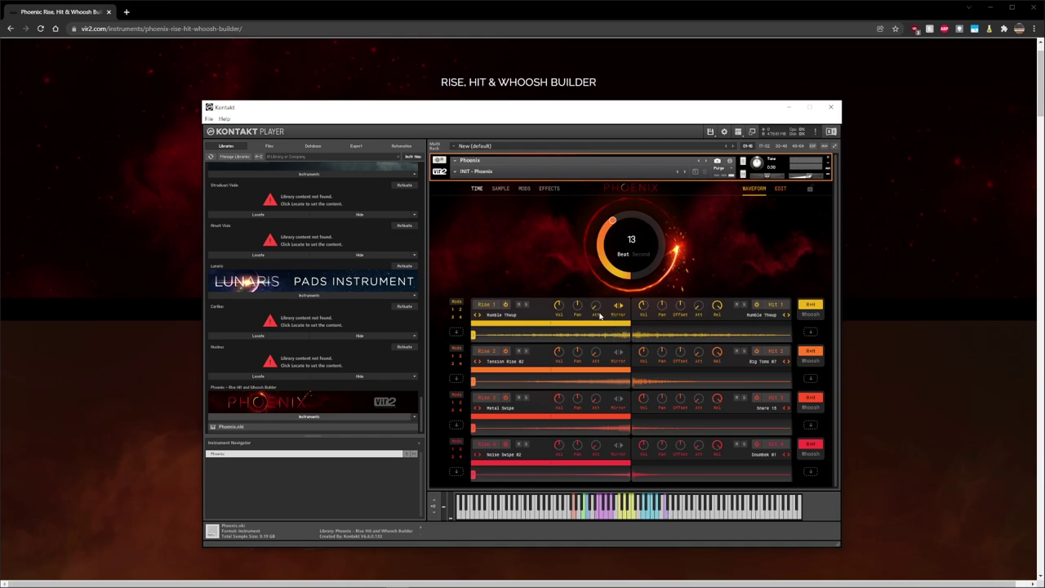
{"action": "left_click", "coordinate": [665, 512]}
{"action": "left_click_drag", "start_coordinate": [612, 227], "coordinate": [602, 269]}
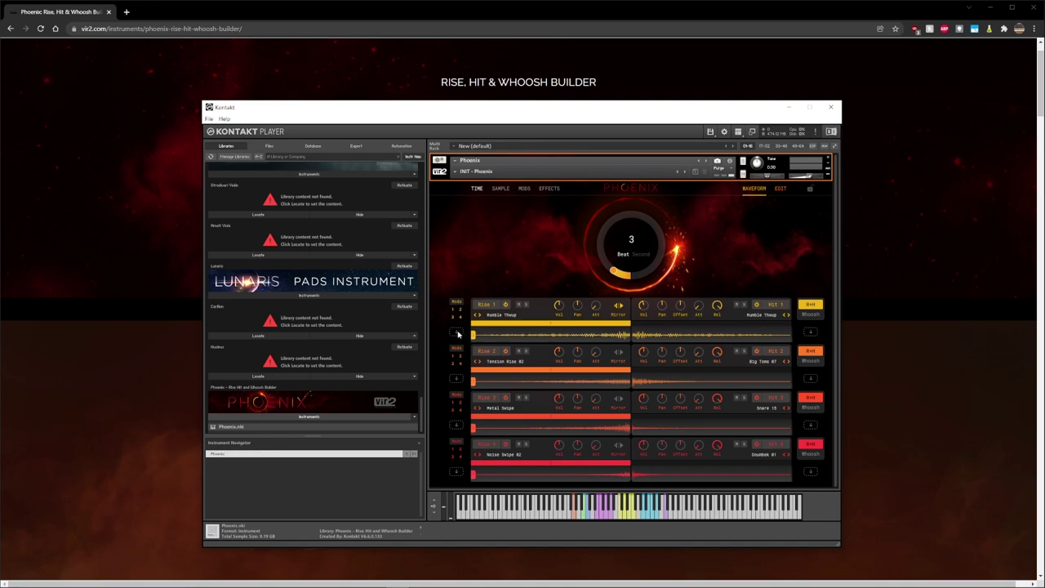
Load a Whoosh_Textile_Leathe... file from the BOOM LIBRARY Cinematic Trailers folder in File Explorer into Rise 1 and solo that layer.
{"action": "key", "text": "super+Tab"}
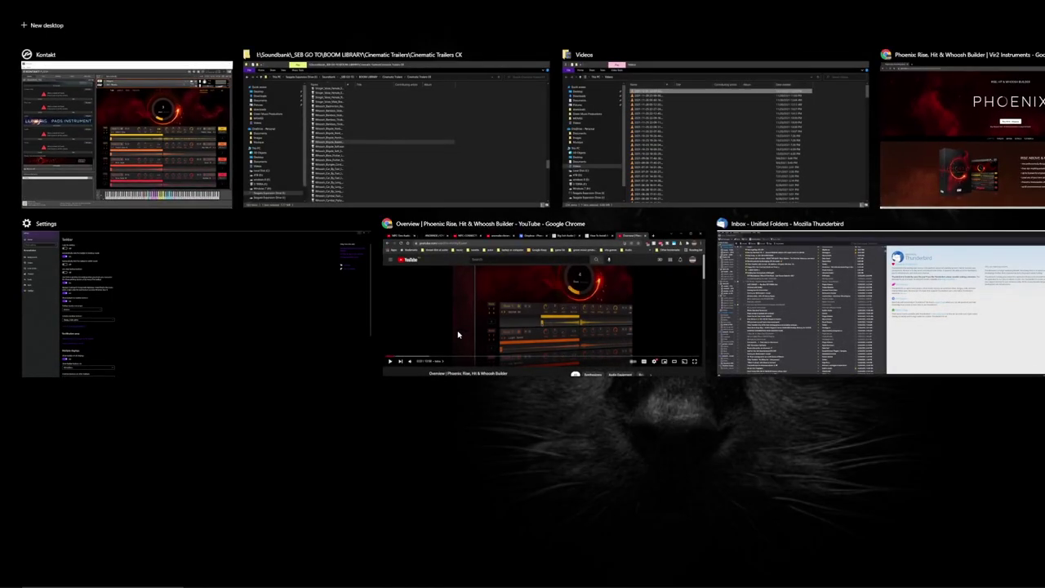
{"action": "left_click", "coordinate": [442, 147]}
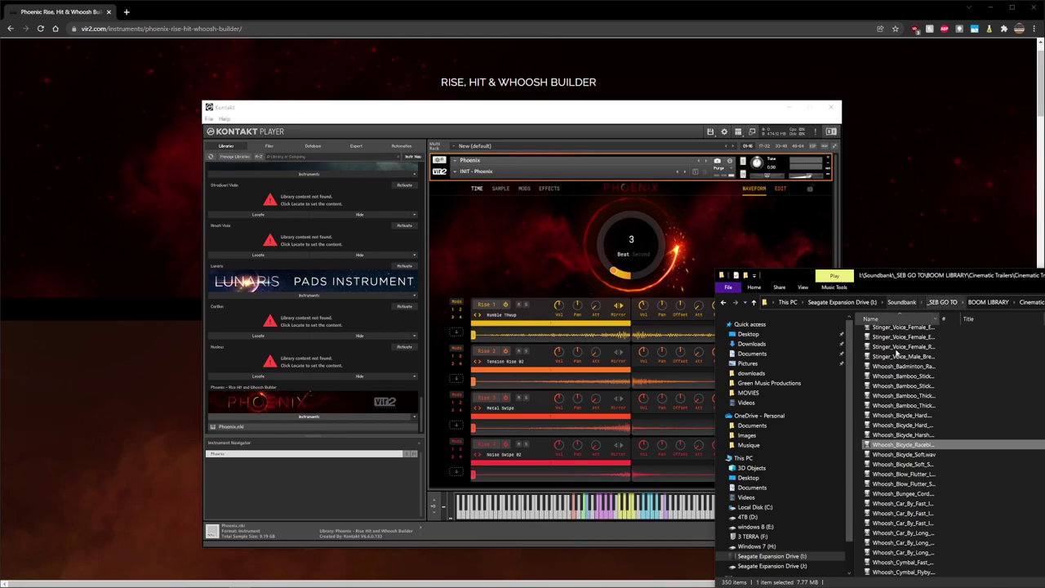
{"action": "scroll", "coordinate": [906, 482], "scroll_direction": "down", "scroll_amount": 10}
{"action": "left_click_drag", "start_coordinate": [906, 481], "coordinate": [461, 335]}
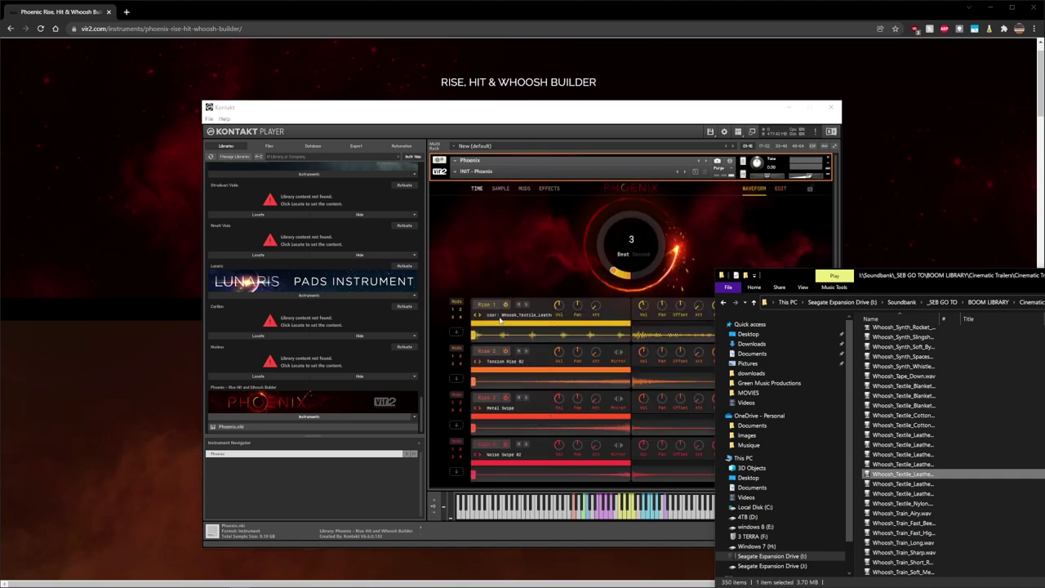
{"action": "left_click", "coordinate": [526, 305]}
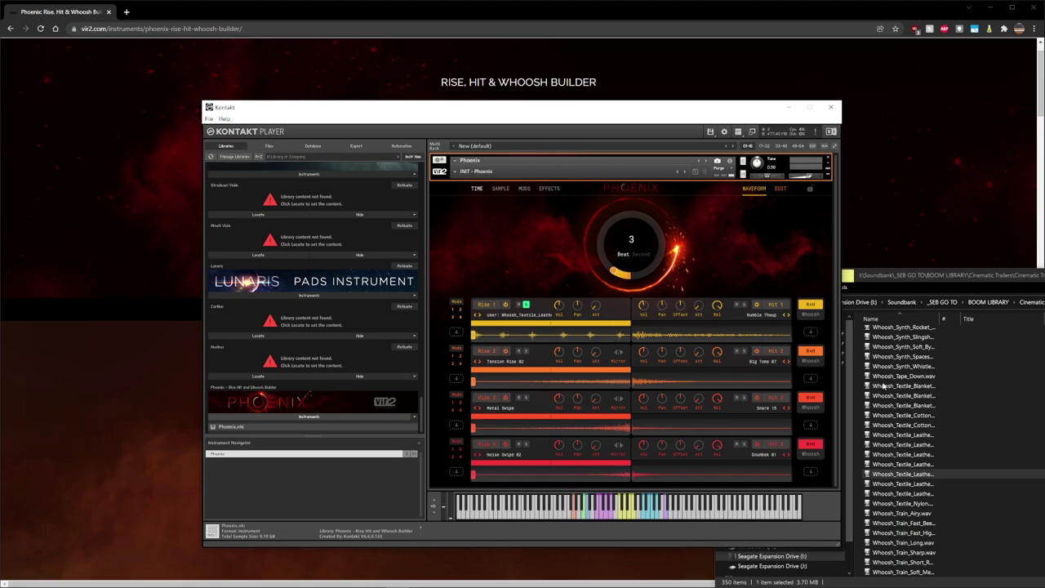
{"action": "scroll", "coordinate": [940, 488], "scroll_direction": "down", "scroll_amount": 2}
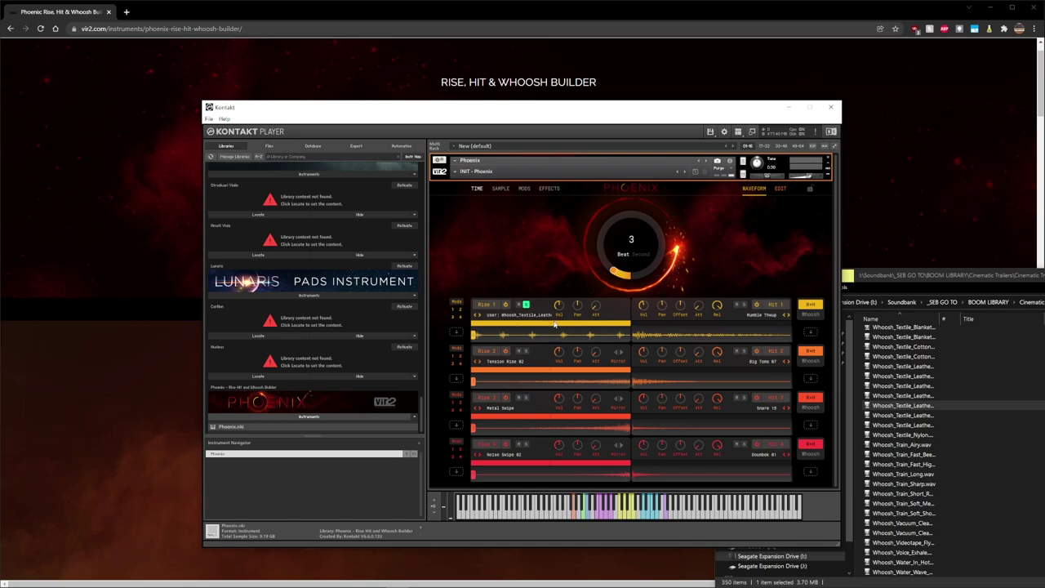
Try Rise 1's Lo/Hi Cut and Pitch controls in the edit view, and return them to their defaults.
{"action": "left_click", "coordinate": [782, 189]}
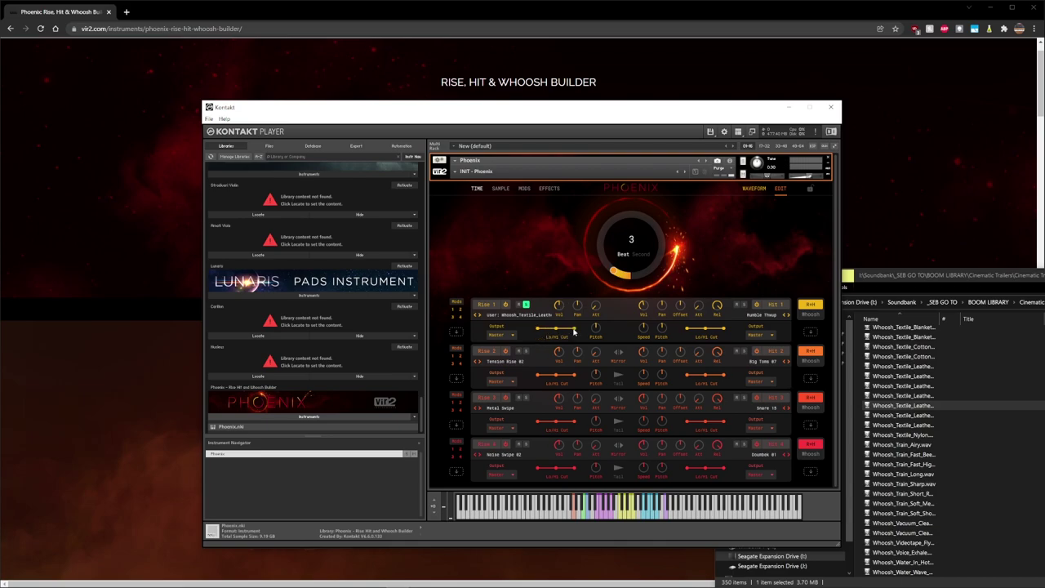
{"action": "left_click_drag", "start_coordinate": [575, 332], "coordinate": [535, 337]}
{"action": "left_click_drag", "start_coordinate": [596, 330], "coordinate": [599, 299]}
{"action": "scroll", "coordinate": [596, 341], "scroll_direction": "up", "scroll_amount": 2}
{"action": "left_click_drag", "start_coordinate": [596, 344], "coordinate": [595, 354]}
Turn off Rise 1's solo, enable Tail on Rise 2, and solo Rise 2 in the waveform view.
{"action": "left_click", "coordinate": [618, 374]}
{"action": "left_click", "coordinate": [754, 188]}
{"action": "left_click", "coordinate": [527, 304]}
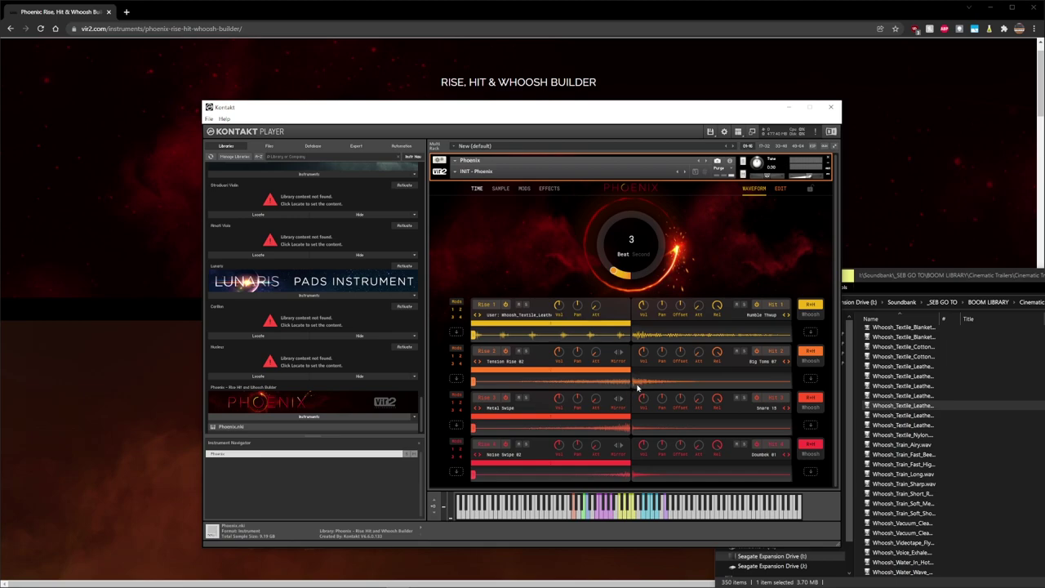
{"action": "left_click", "coordinate": [784, 189]}
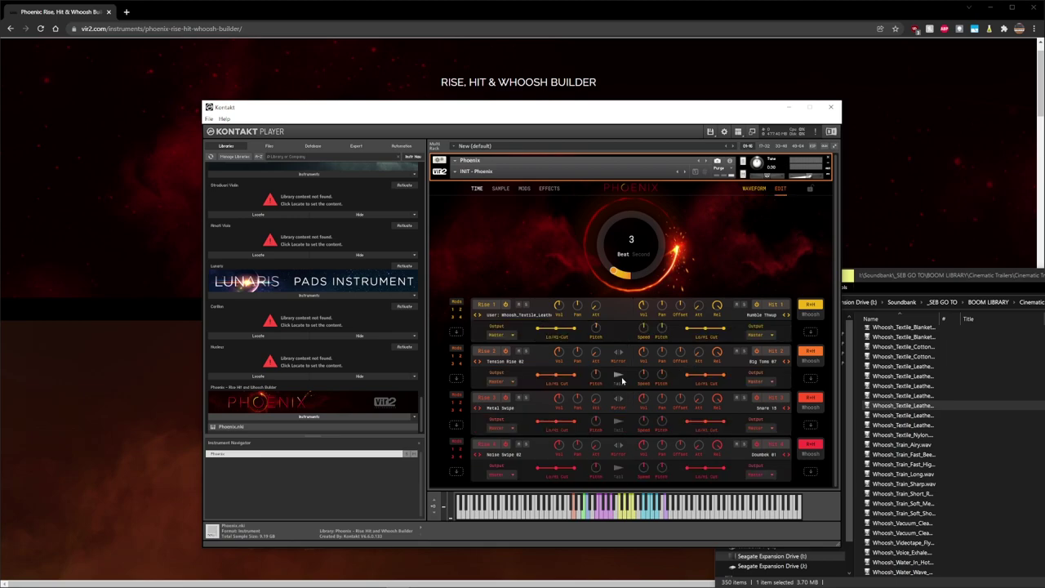
{"action": "left_click", "coordinate": [754, 188]}
{"action": "left_click", "coordinate": [526, 351]}
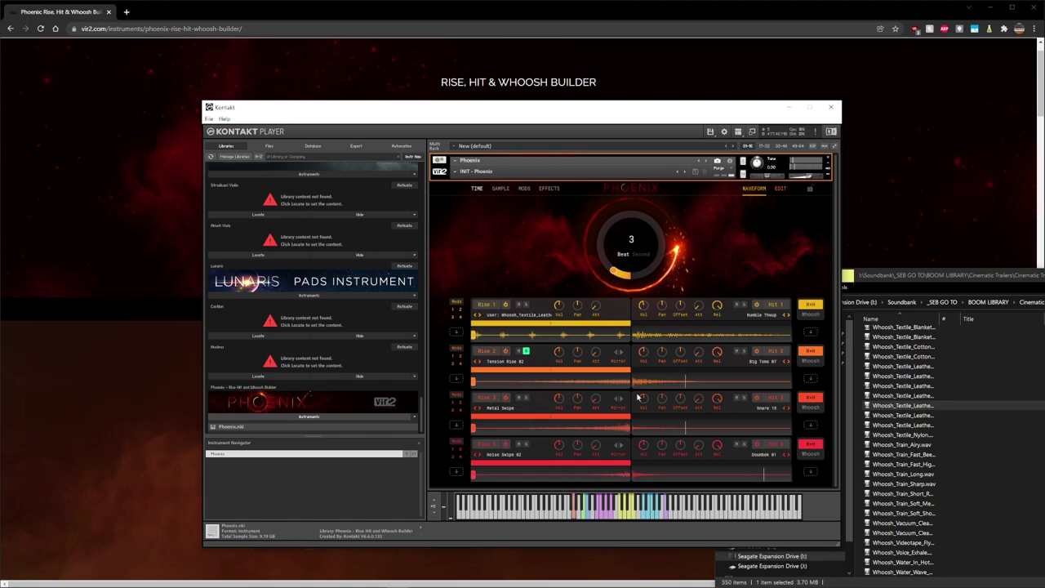
Toggle Hit 2's solo on and off, and examine the engines' edit settings.
{"action": "left_click", "coordinate": [744, 351]}
{"action": "left_click", "coordinate": [743, 351]}
{"action": "left_click", "coordinate": [781, 189]}
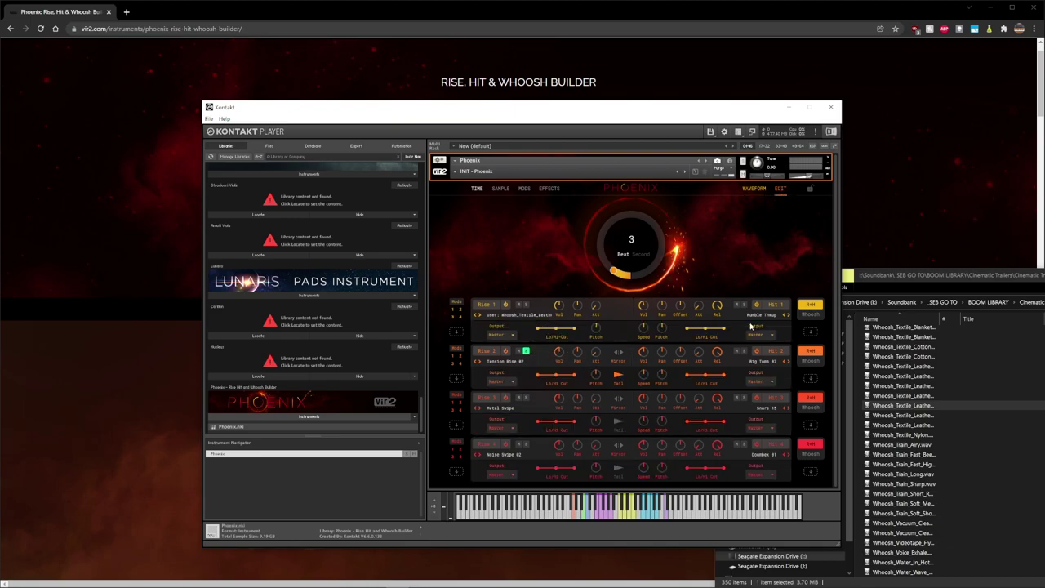
{"action": "left_click", "coordinate": [752, 188]}
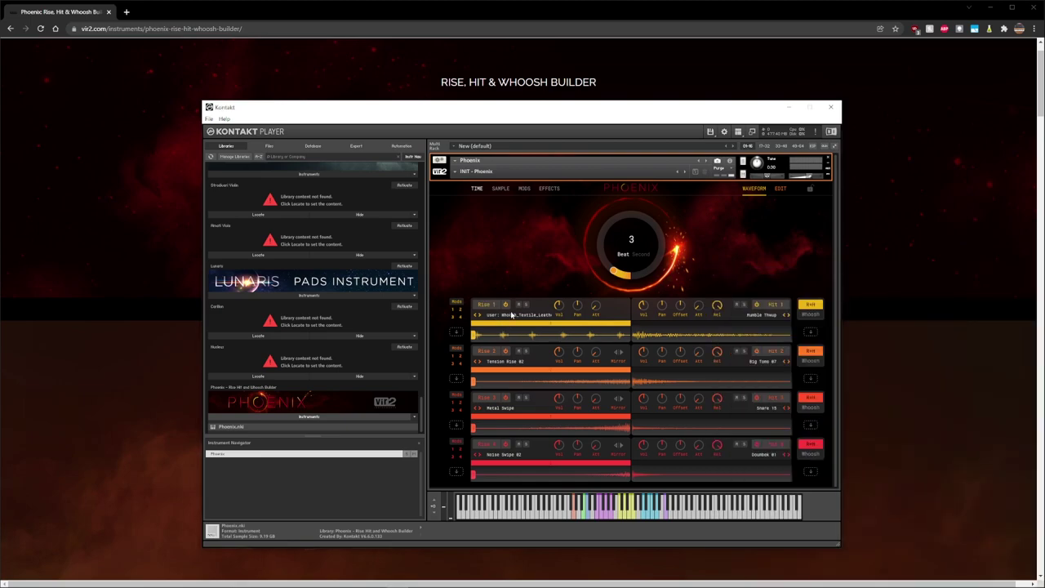
Compare the sample tags offered for Rise 1 and Hit 1, and return to the time view.
{"action": "left_click", "coordinate": [502, 192]}
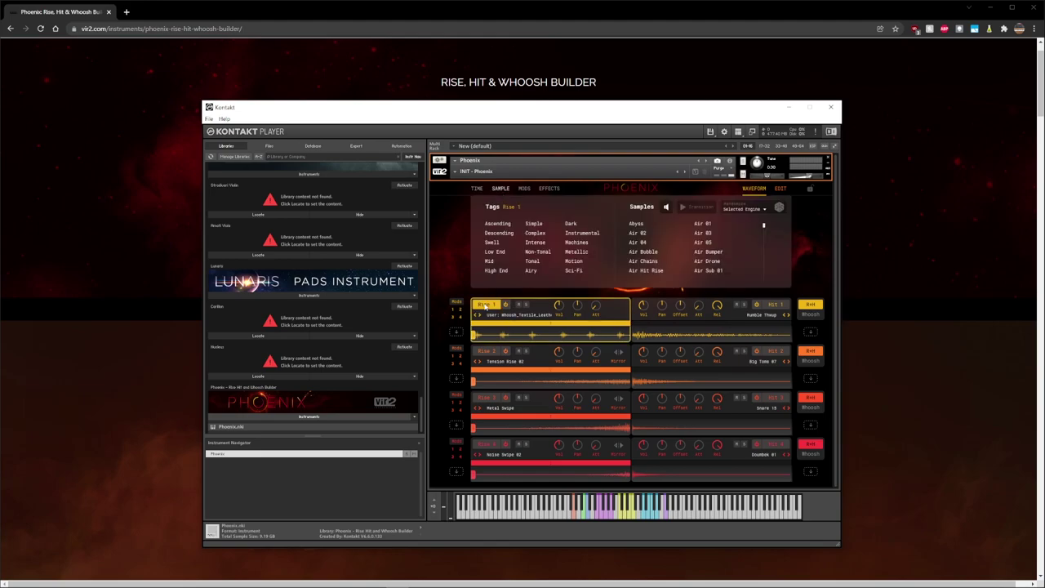
{"action": "left_click", "coordinate": [773, 304]}
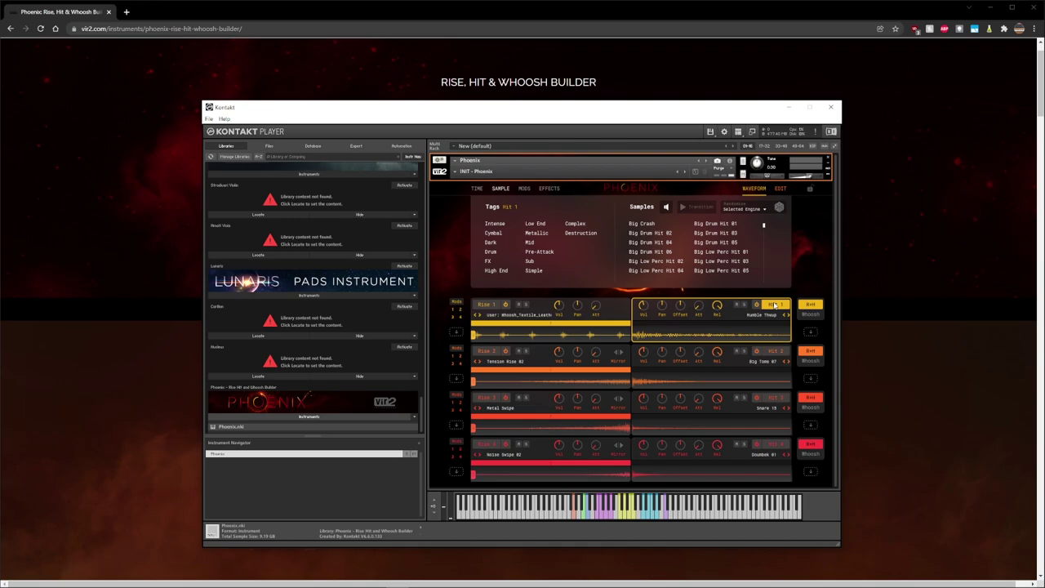
{"action": "left_click", "coordinate": [484, 308]}
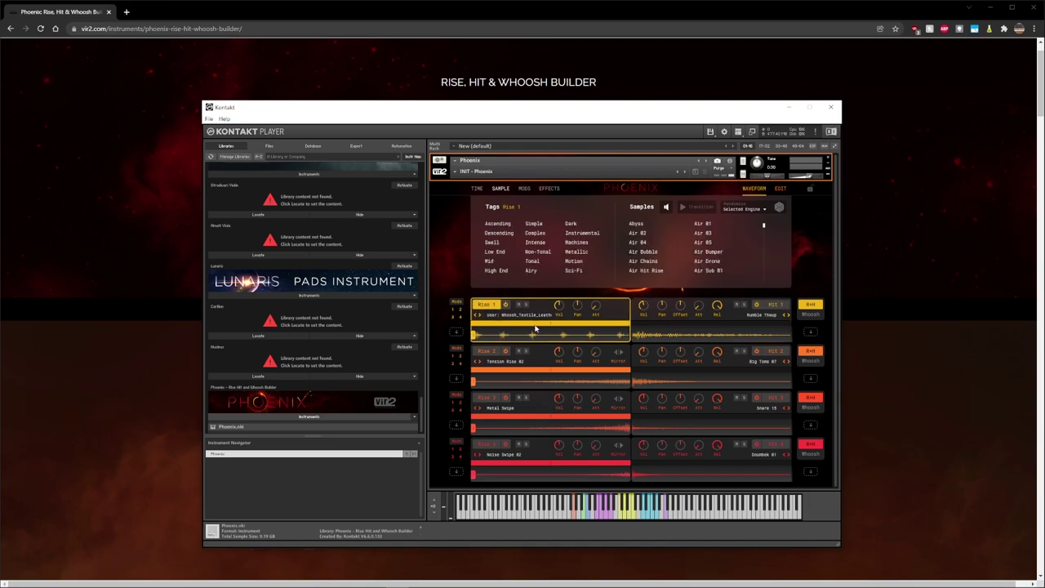
{"action": "left_click", "coordinate": [477, 189]}
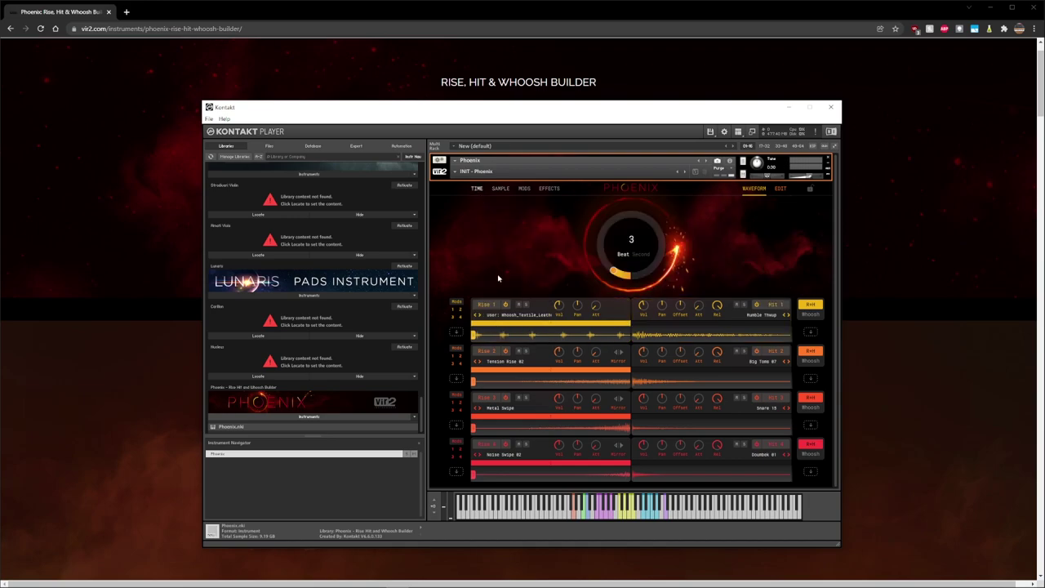
Filter the samples for Rise 1 by the Sci-Fi and Simple tags.
{"action": "left_click", "coordinate": [513, 317]}
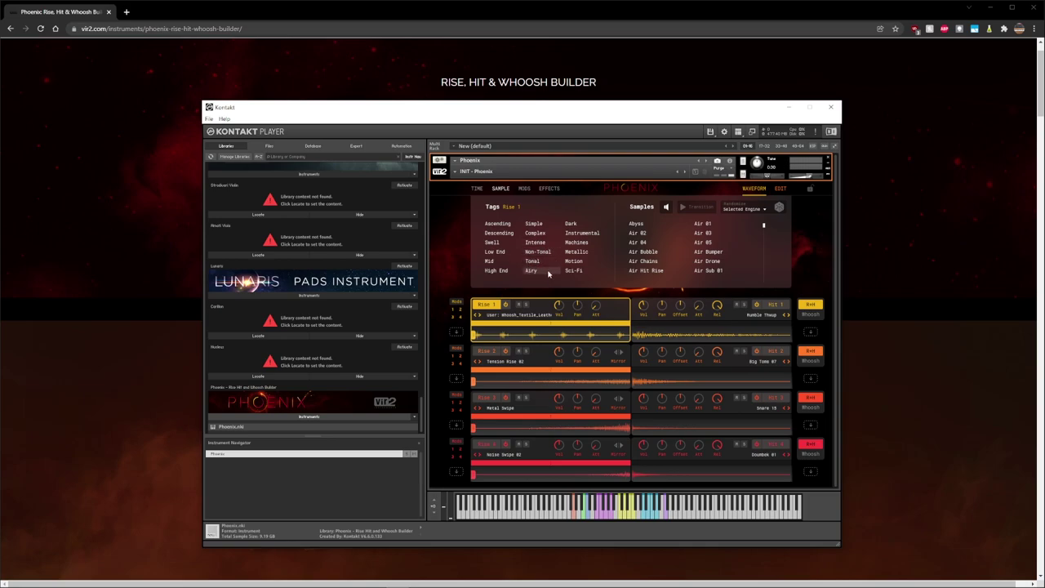
{"action": "left_click", "coordinate": [575, 270]}
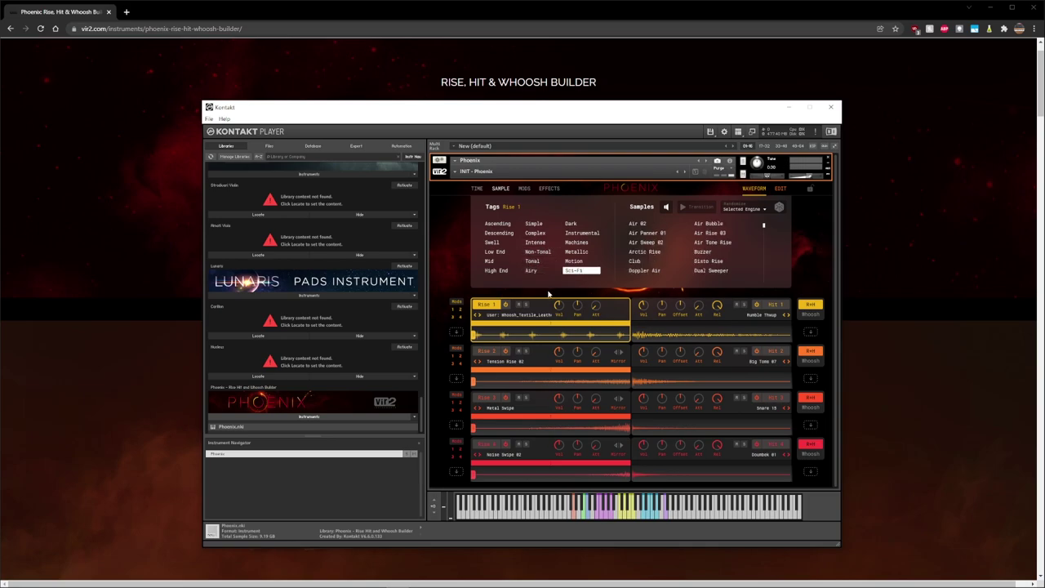
{"action": "left_click", "coordinate": [534, 225]}
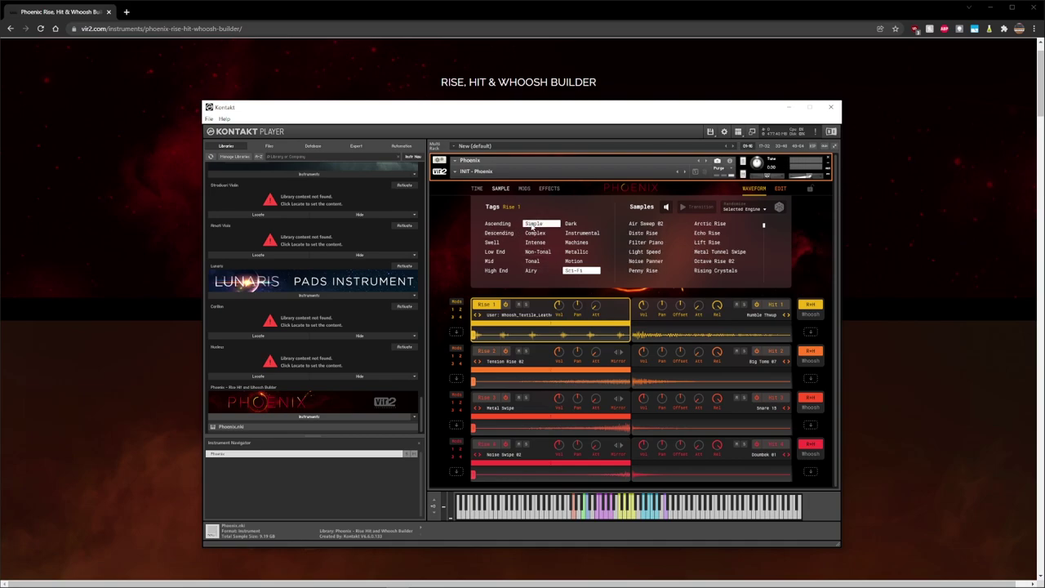
Audition Air Sweep 02, Filter Piano, Noise Panner and Metal Tunnel Swipe, and load Octave Rise 02 into Rise 1.
{"action": "left_click", "coordinate": [653, 225]}
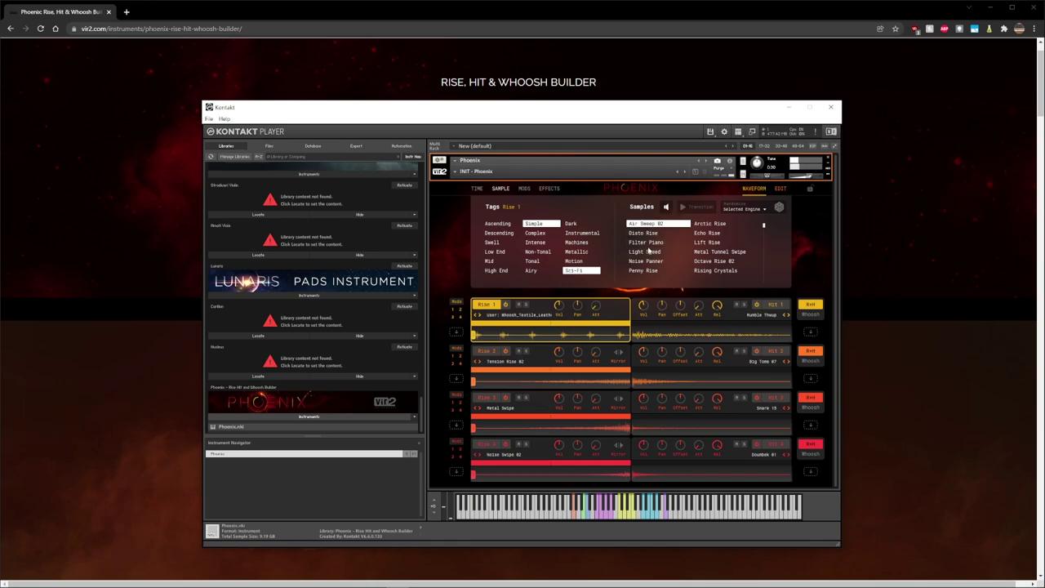
{"action": "left_click", "coordinate": [649, 243]}
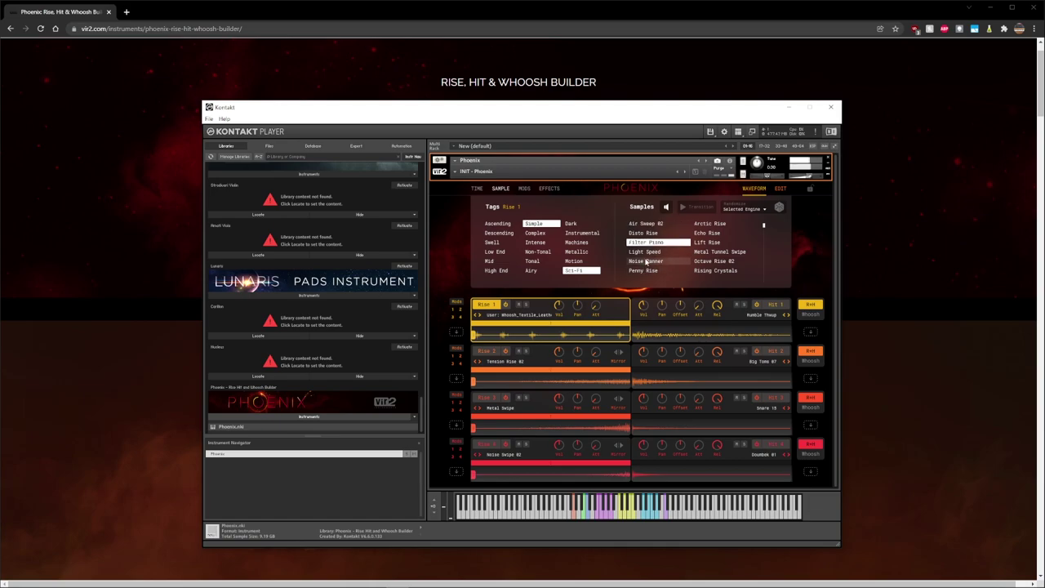
{"action": "left_click", "coordinate": [646, 261]}
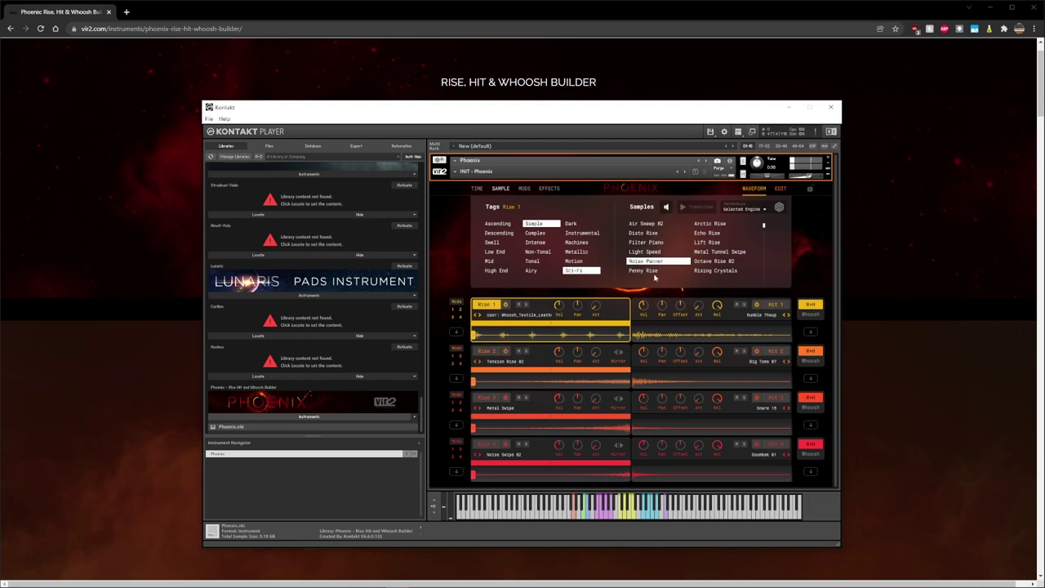
{"action": "left_click", "coordinate": [717, 252]}
{"action": "left_click", "coordinate": [712, 262]}
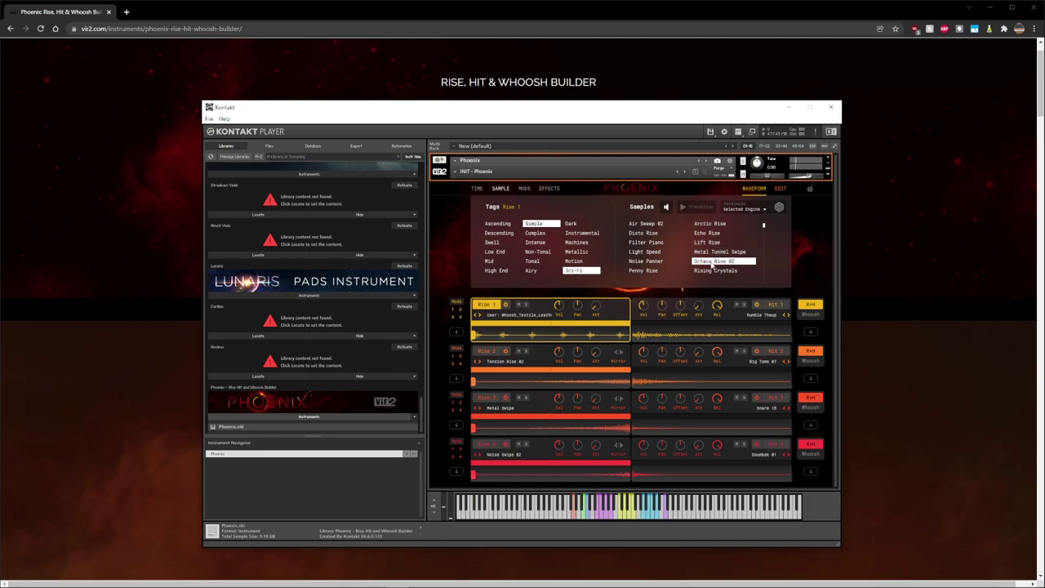
{"action": "left_click_drag", "start_coordinate": [712, 264], "coordinate": [528, 326]}
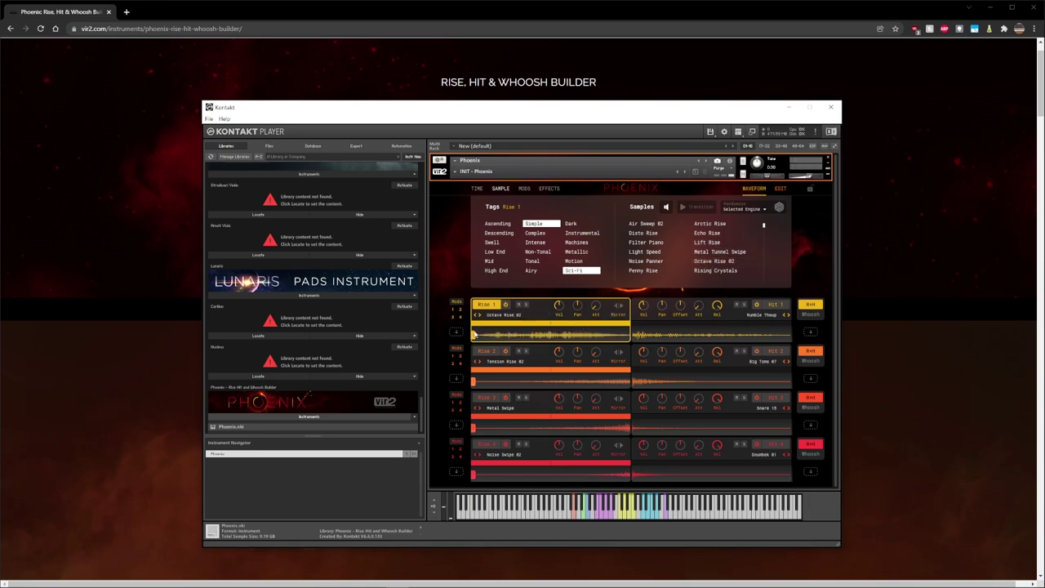
Filter the samples for Hit 1 by the Drum and Sub tags and load Full Impact 05 into it.
{"action": "left_click", "coordinate": [779, 307]}
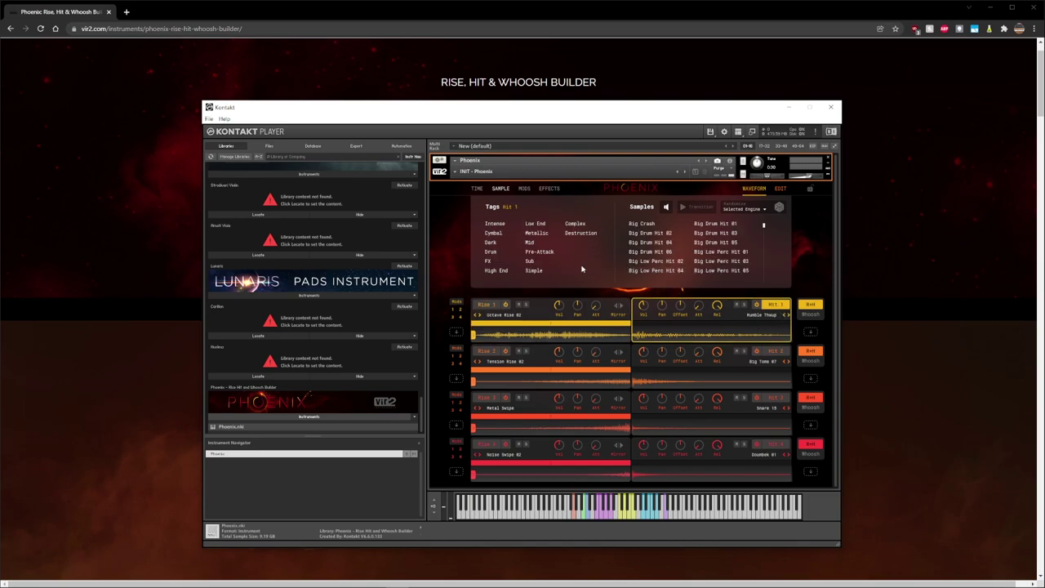
{"action": "left_click", "coordinate": [486, 304]}
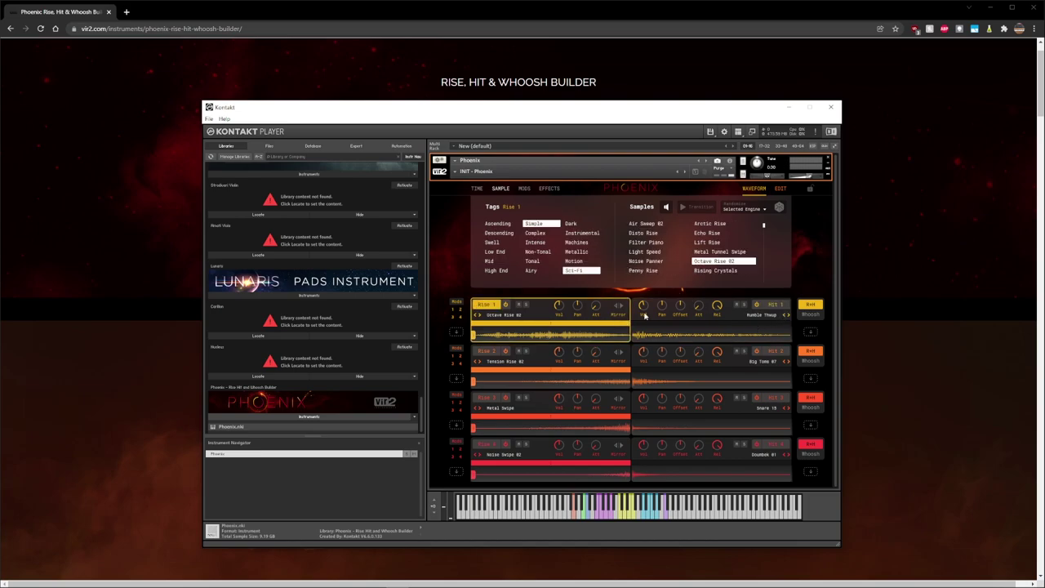
{"action": "left_click", "coordinate": [778, 307]}
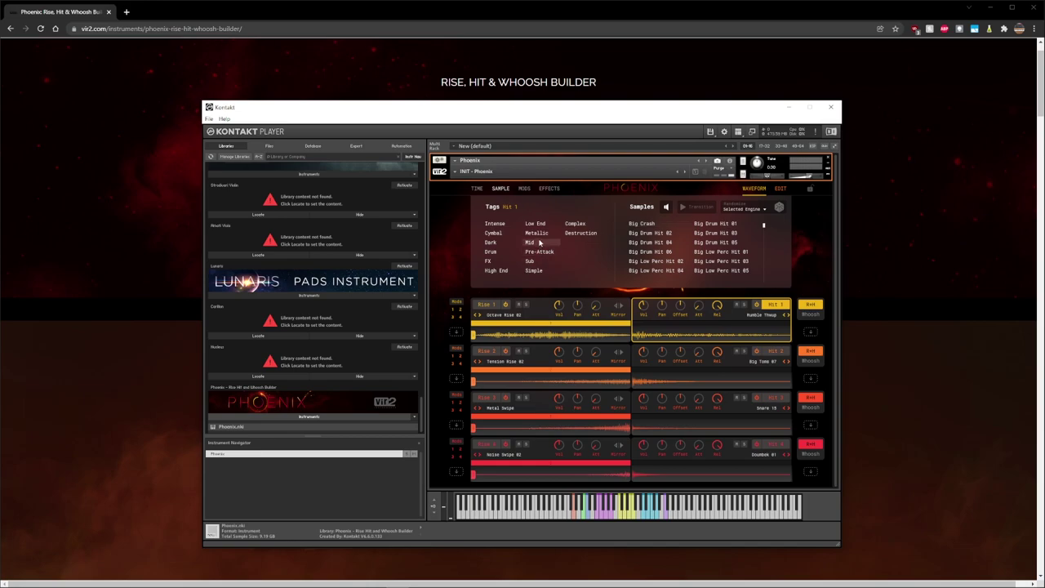
{"action": "left_click", "coordinate": [501, 252]}
{"action": "left_click", "coordinate": [650, 234]}
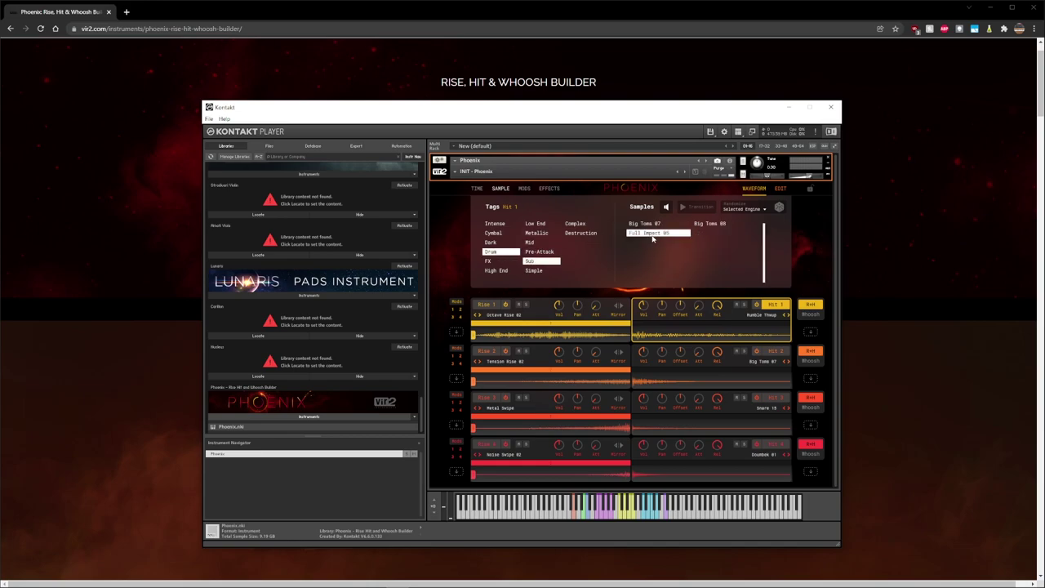
{"action": "double_click", "coordinate": [652, 234]}
Audition Rise 1 and Hit 1 soloed together, and turn both solos off again.
{"action": "left_click", "coordinate": [526, 305]}
{"action": "left_click", "coordinate": [744, 304]}
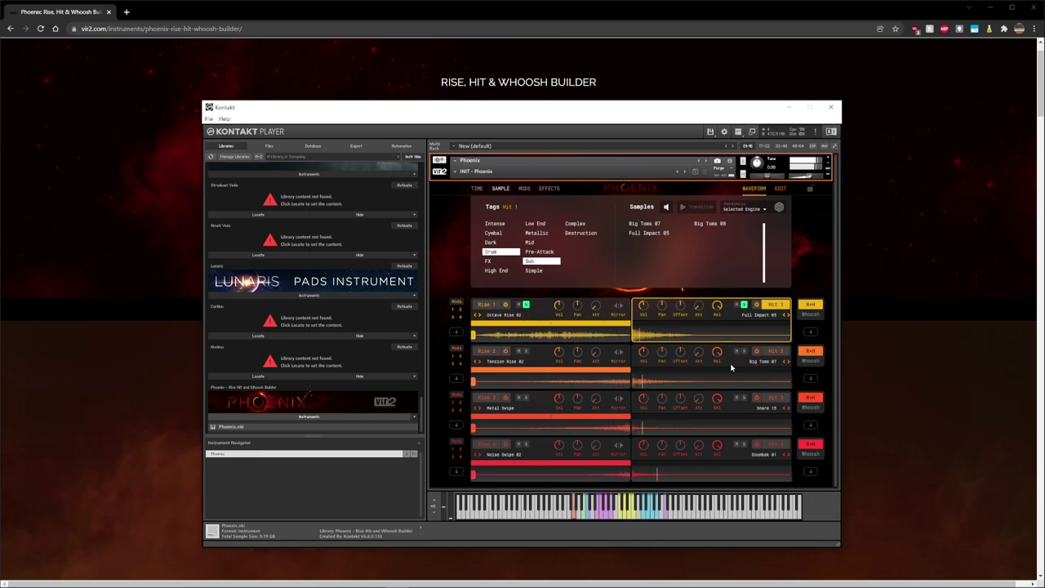
{"action": "left_click", "coordinate": [744, 304]}
{"action": "left_click", "coordinate": [527, 304]}
Set engine 1 to Whoosh mode and shorten the Lost Train sample to start about midway before the hit point.
{"action": "left_click", "coordinate": [810, 315]}
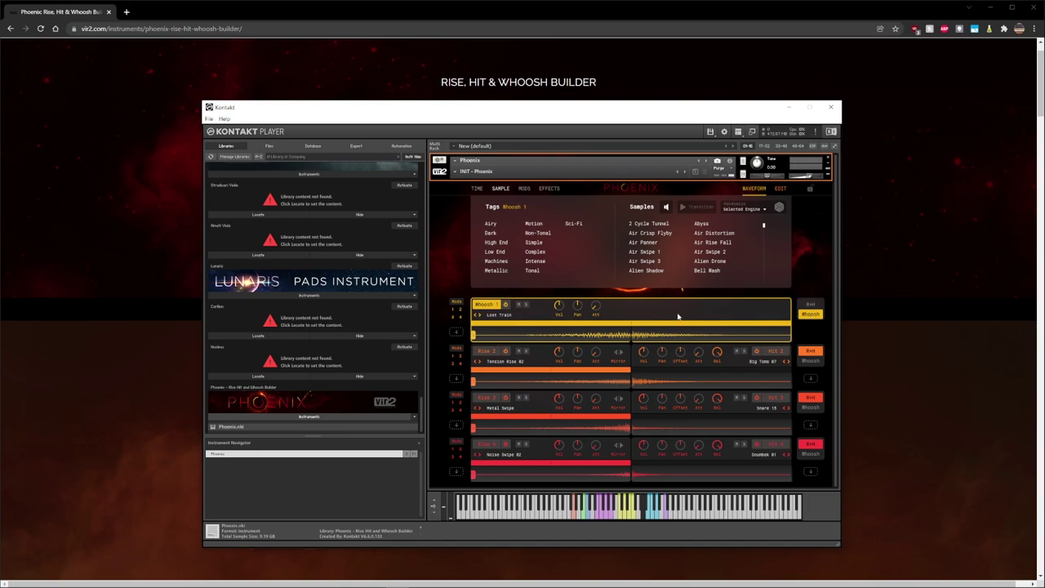
{"action": "left_click", "coordinate": [809, 305]}
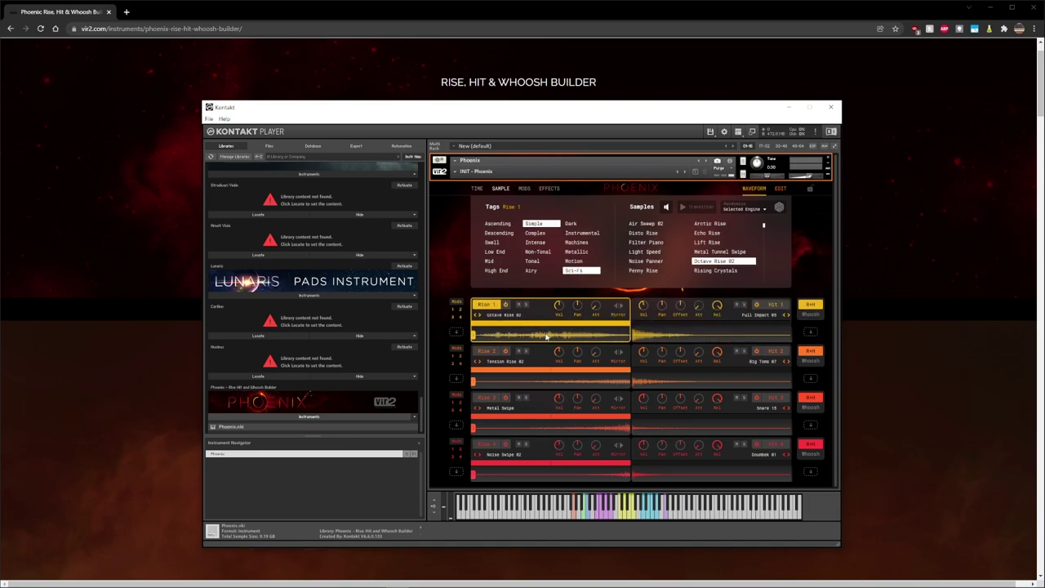
{"action": "left_click", "coordinate": [810, 315]}
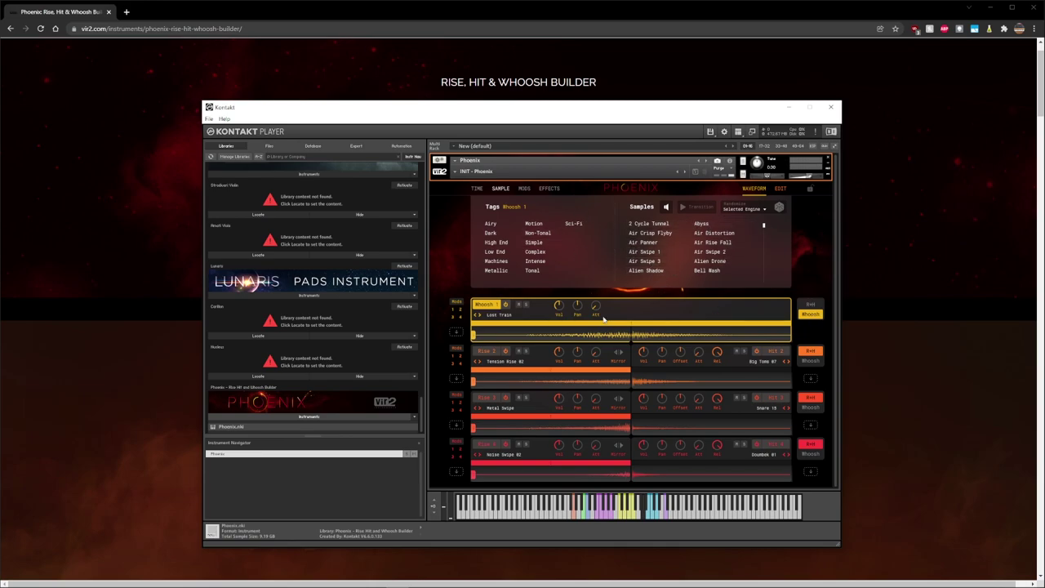
{"action": "left_click", "coordinate": [525, 305]}
{"action": "left_click_drag", "start_coordinate": [477, 337], "coordinate": [552, 336]}
{"action": "mouse_move", "coordinate": [634, 327]}
{"action": "left_mouse_down"}
{"action": "mouse_move", "coordinate": [621, 327]}
{"action": "mouse_move", "coordinate": [657, 327]}
{"action": "mouse_move", "coordinate": [628, 327]}
{"action": "left_mouse_up"}
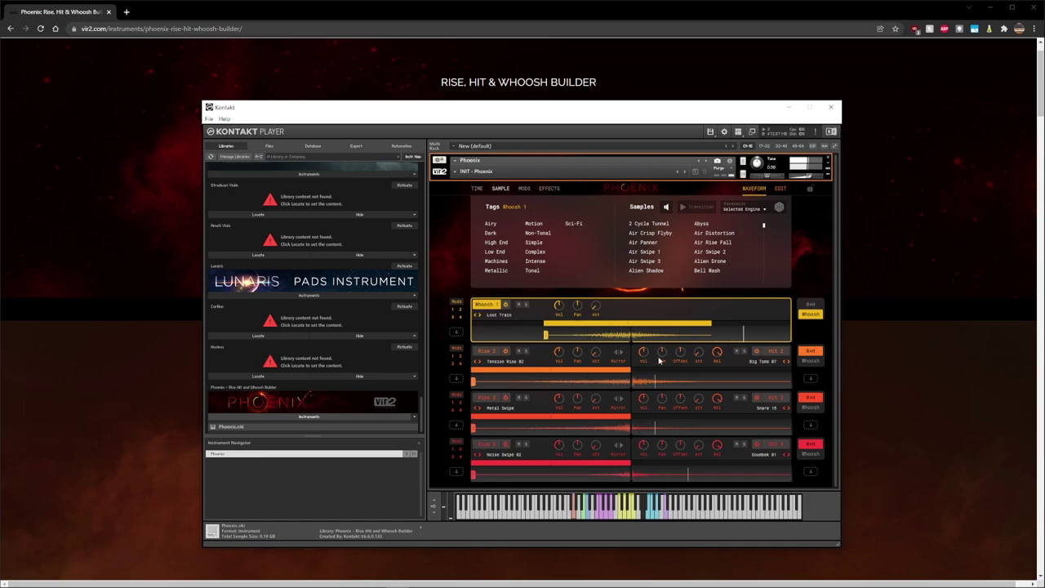
Return engine 1 to rise-and-hit mode and check its edit settings.
{"action": "left_click", "coordinate": [819, 307]}
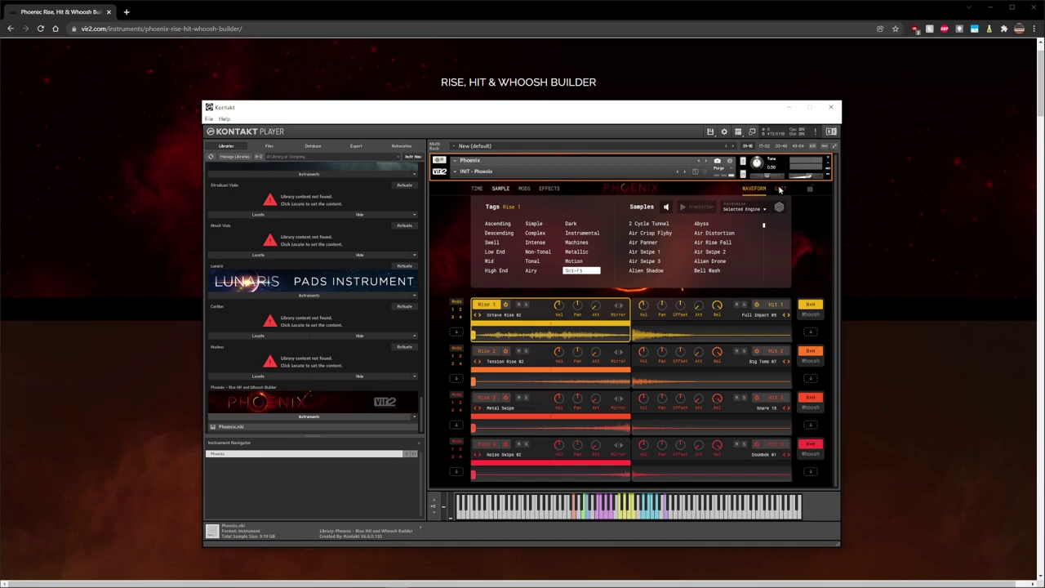
{"action": "left_click", "coordinate": [780, 189]}
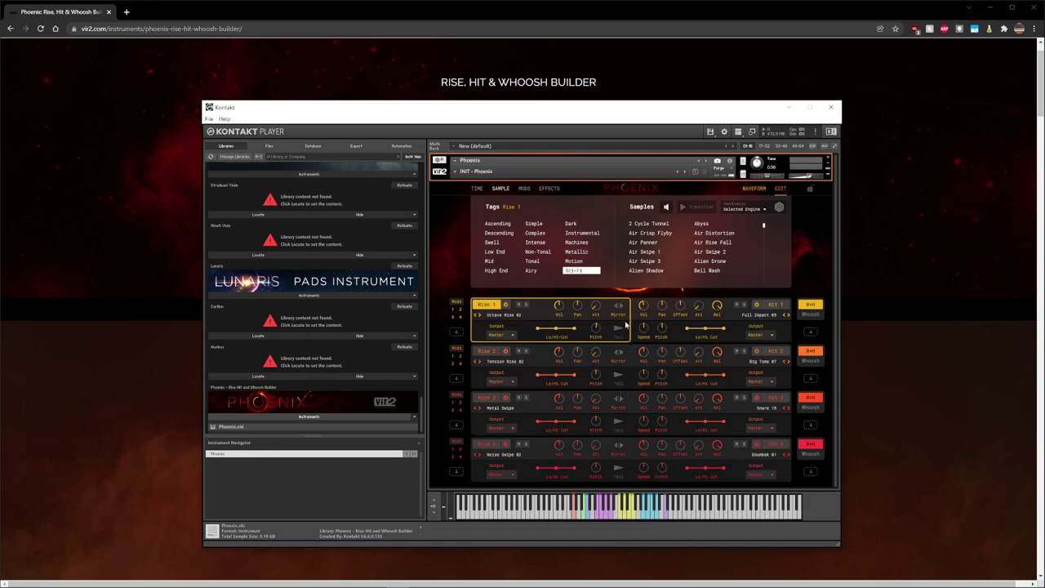
{"action": "left_click", "coordinate": [810, 315]}
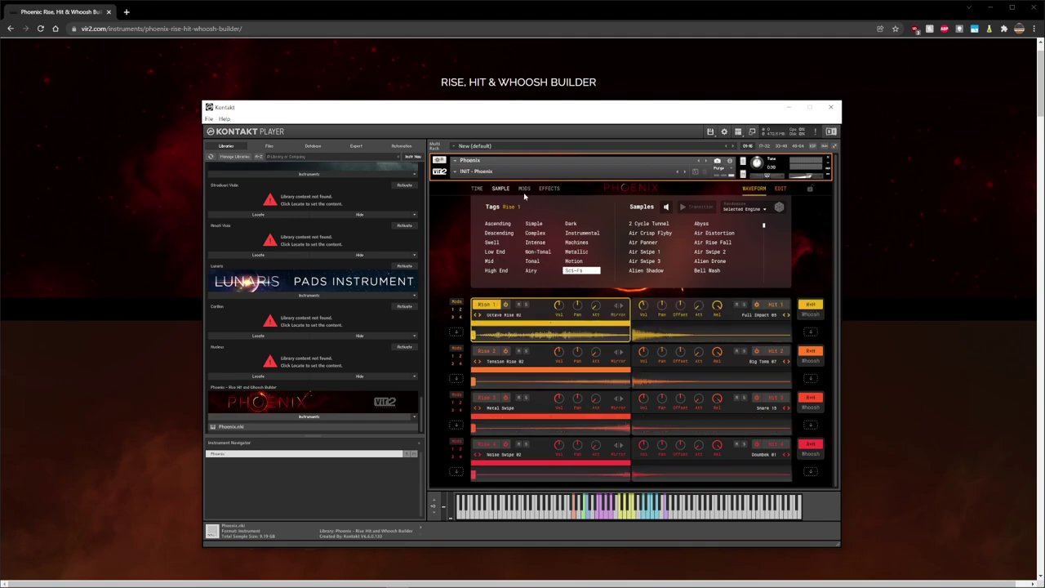
Enable modulation slot 1 on engine 1 and assign LFO 1 as the source for Pan.
{"action": "left_click", "coordinate": [525, 189]}
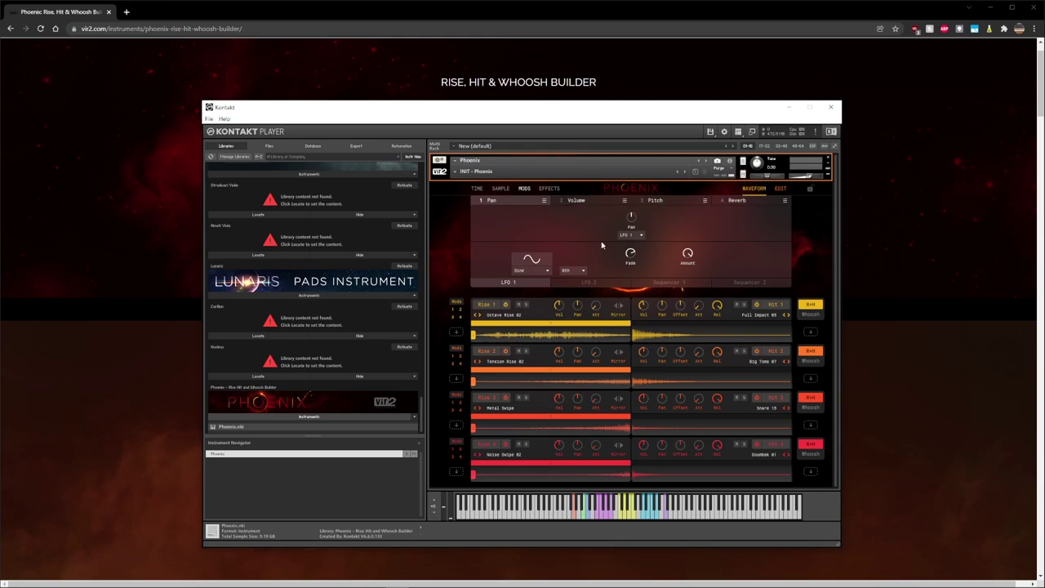
{"action": "left_click", "coordinate": [452, 310]}
{"action": "left_click", "coordinate": [637, 236]}
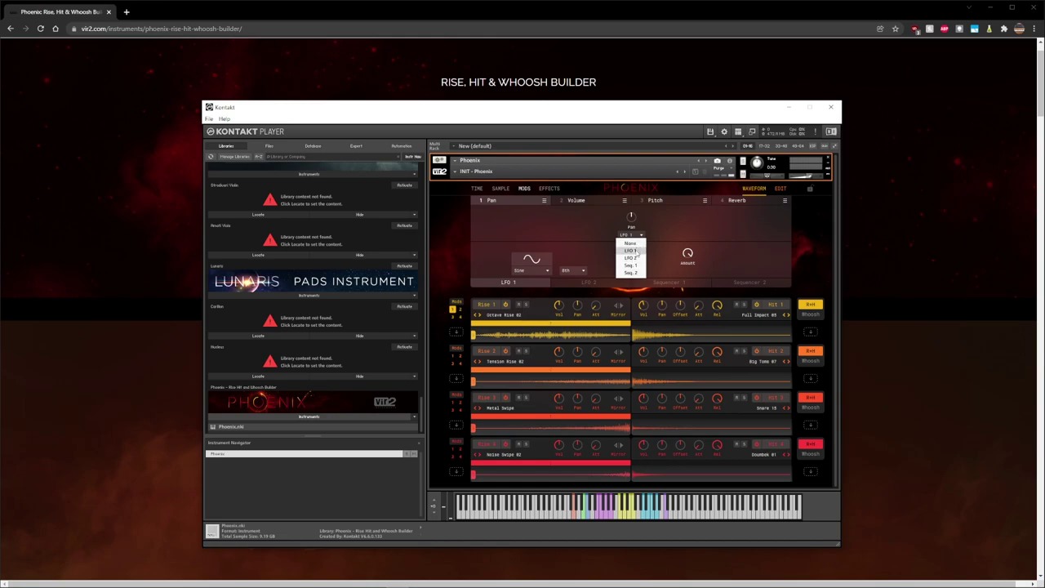
{"action": "left_click", "coordinate": [636, 252]}
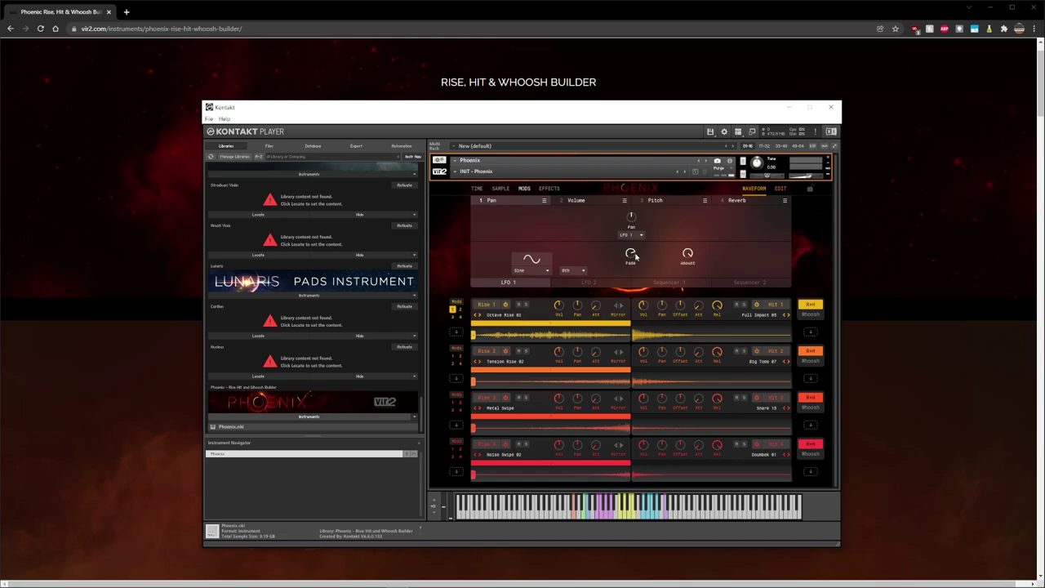
Set LFO 1's waveform to Triangle and its rate mode to Freq.
{"action": "left_click", "coordinate": [549, 270]}
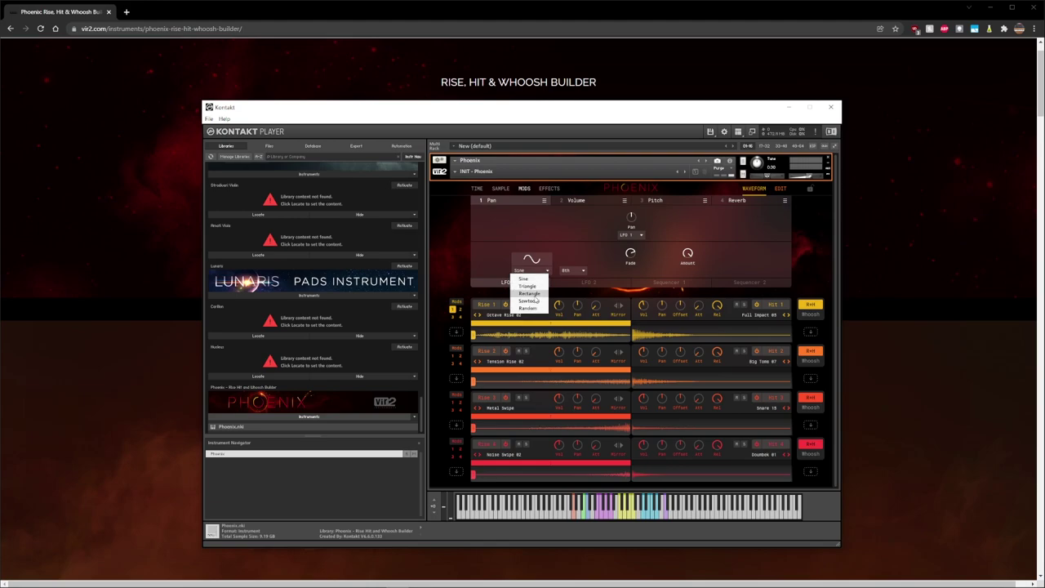
{"action": "left_click", "coordinate": [528, 286]}
{"action": "left_click", "coordinate": [546, 271]}
{"action": "left_click", "coordinate": [588, 272]}
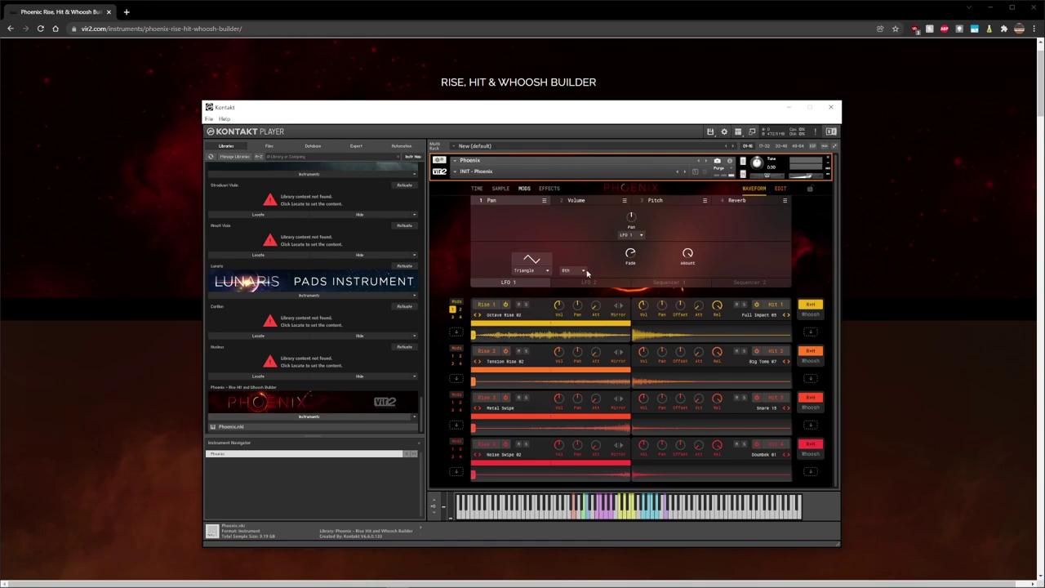
{"action": "left_click", "coordinate": [584, 271]}
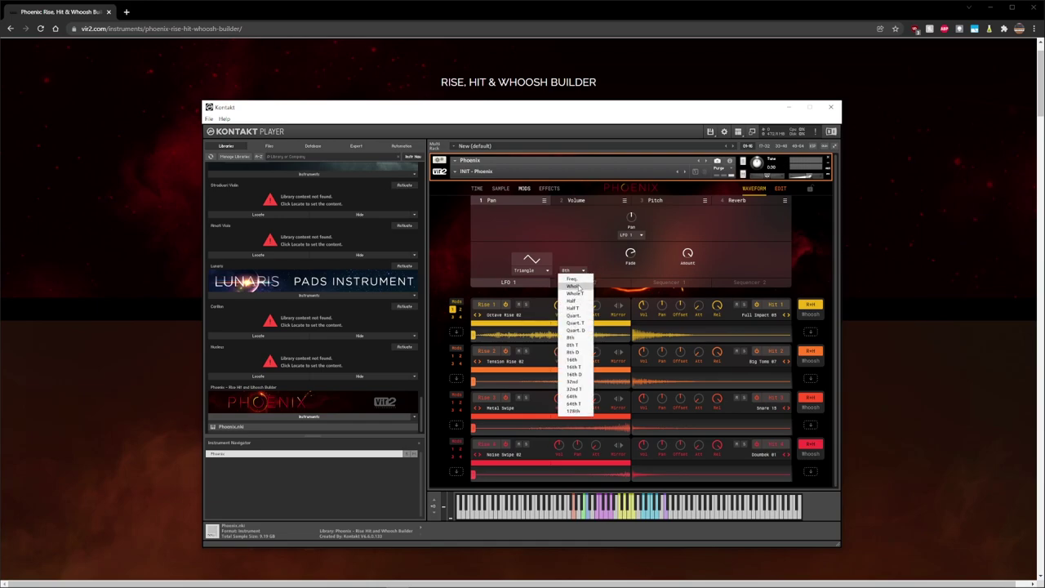
{"action": "left_click", "coordinate": [581, 281]}
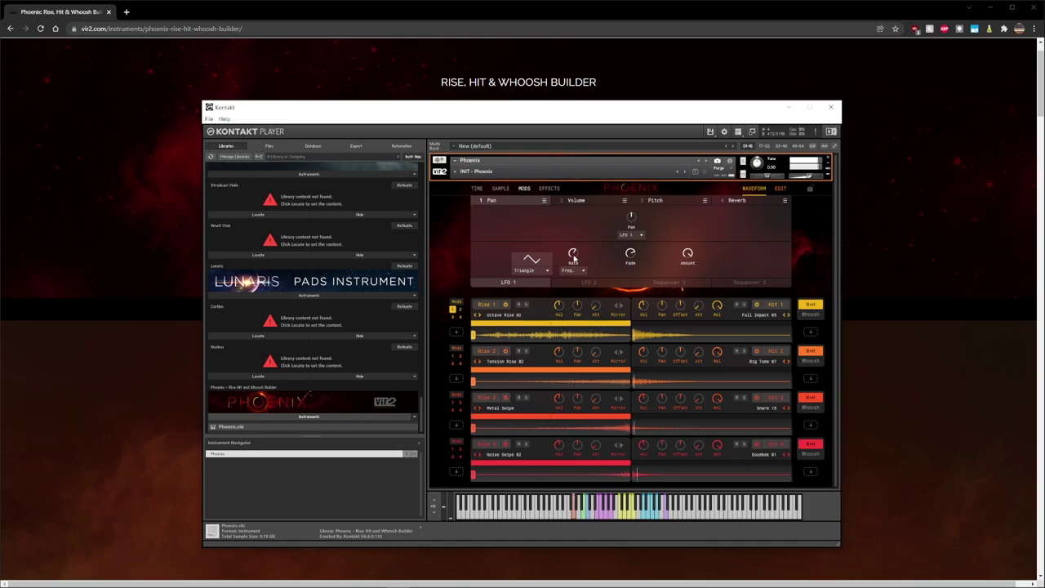
Lower LFO 1's fade, reduce its rate and change its waveform to Sawtooth.
{"action": "left_click_drag", "start_coordinate": [630, 254], "coordinate": [625, 327]}
{"action": "left_click_drag", "start_coordinate": [629, 250], "coordinate": [619, 260]}
{"action": "mouse_move", "coordinate": [578, 257]}
{"action": "left_mouse_down"}
{"action": "mouse_move", "coordinate": [577, 243]}
{"action": "mouse_move", "coordinate": [576, 266]}
{"action": "left_mouse_up"}
{"action": "left_click", "coordinate": [548, 273]}
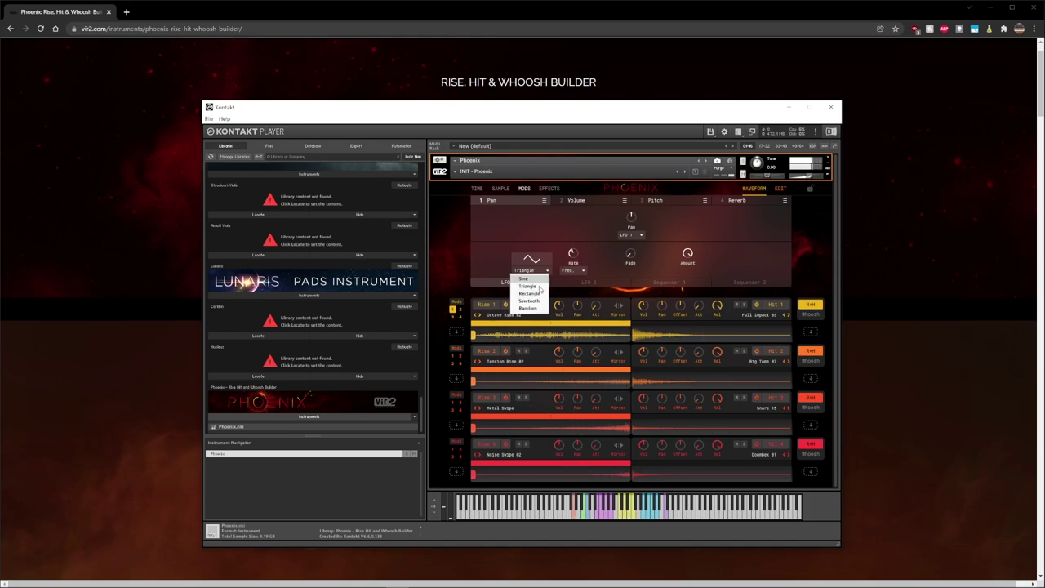
{"action": "left_click", "coordinate": [535, 304]}
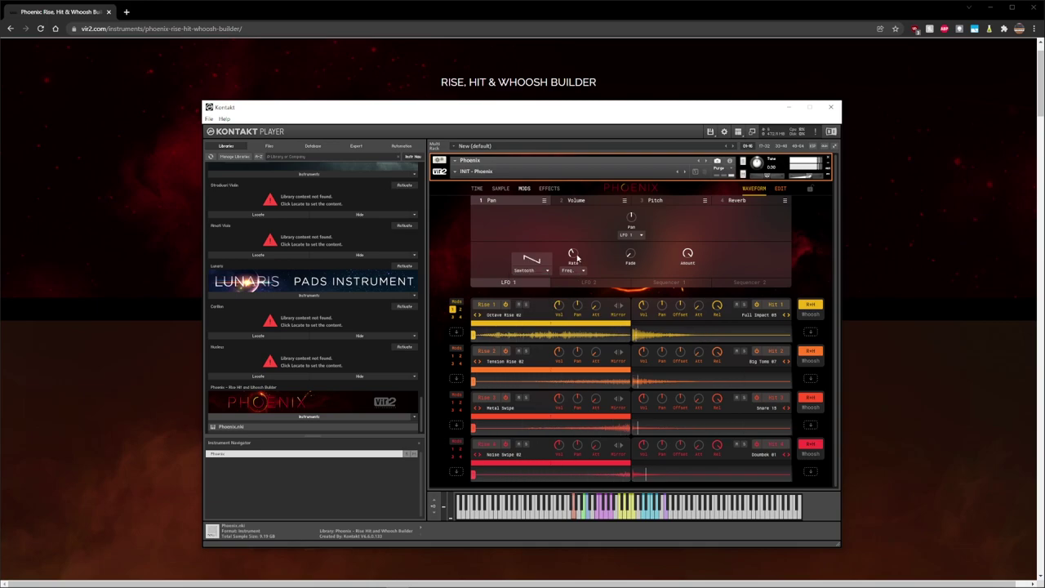
Change modulation slot 1 to Lo-Fi and assign Seq. 1 as its source.
{"action": "left_click", "coordinate": [544, 200]}
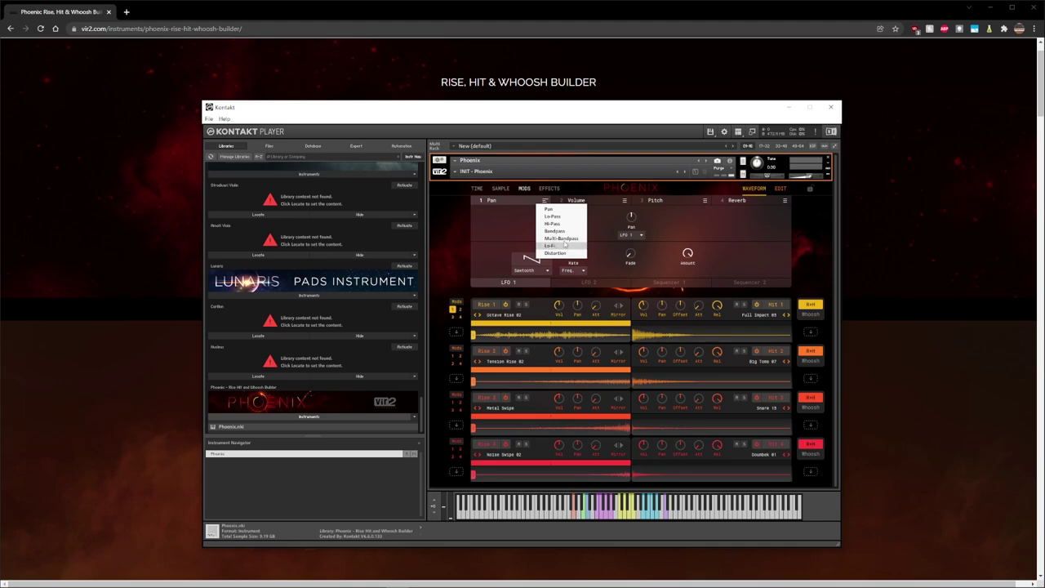
{"action": "left_click", "coordinate": [555, 245]}
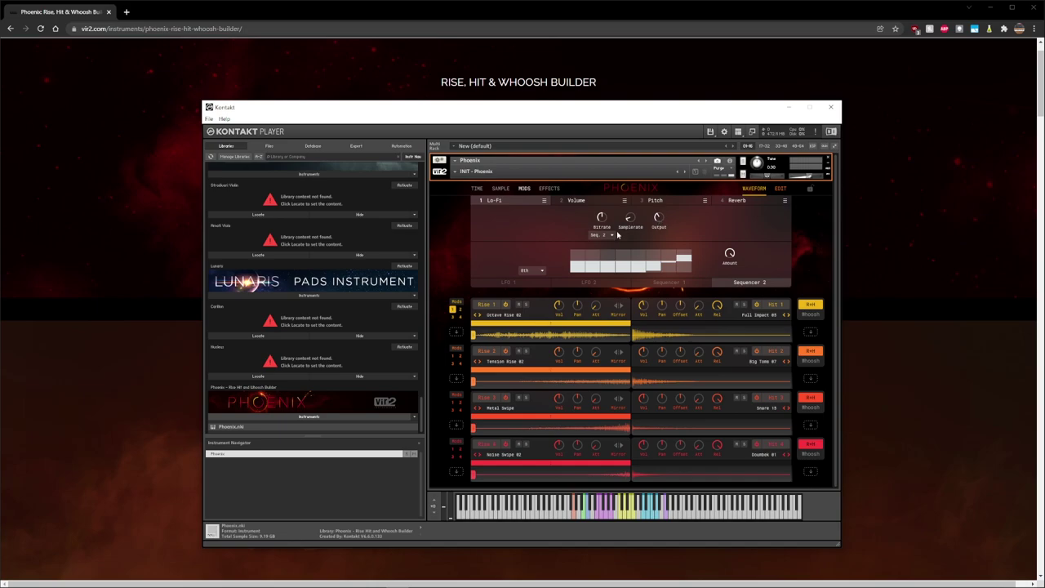
{"action": "left_click", "coordinate": [611, 235]}
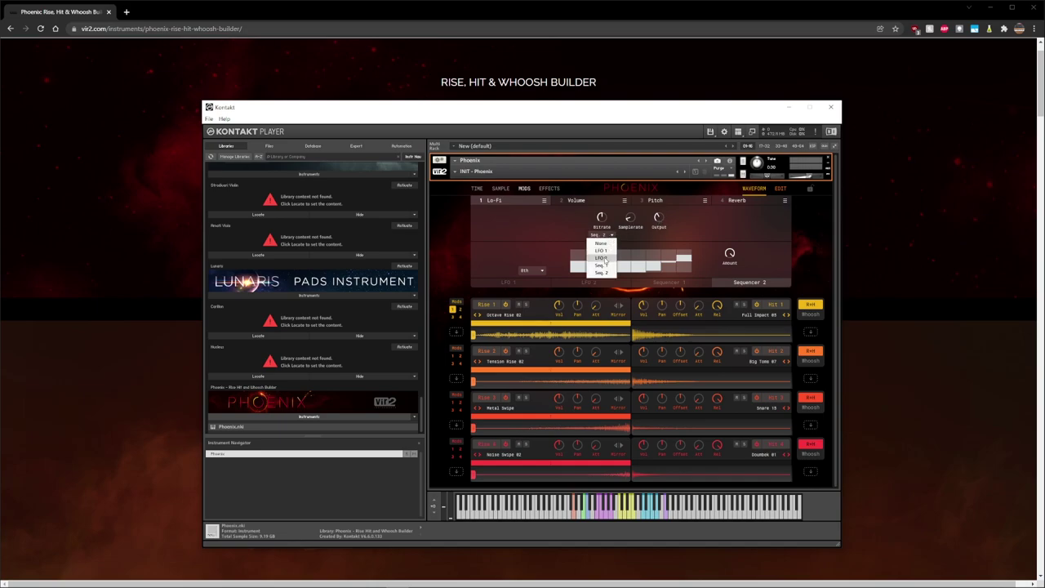
{"action": "left_click", "coordinate": [603, 264]}
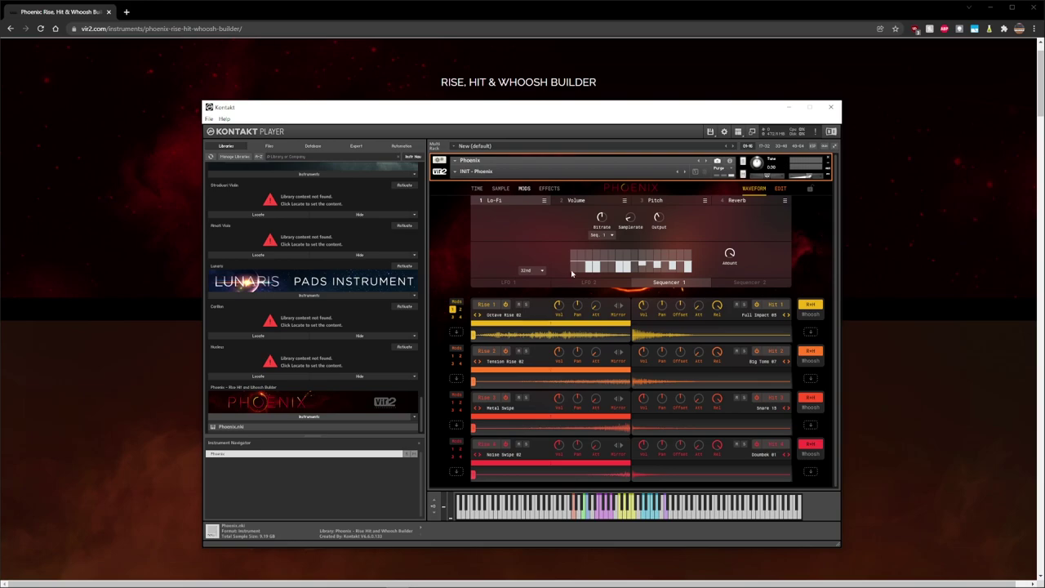
Draw a rising step pattern across Sequencer 1 and adjust the Lo-Fi samplerate.
{"action": "left_click_drag", "start_coordinate": [571, 273], "coordinate": [699, 256]}
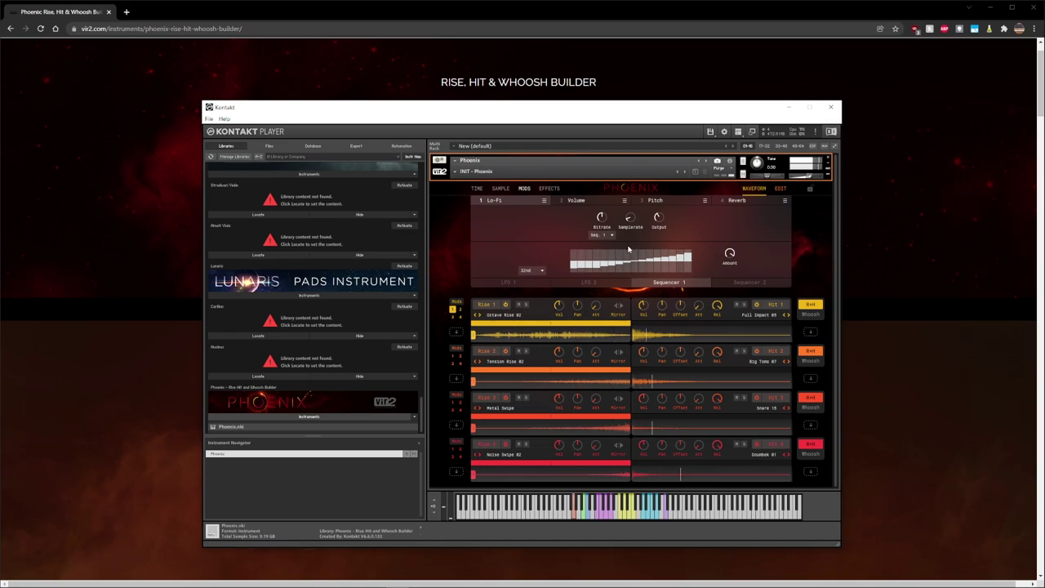
{"action": "mouse_move", "coordinate": [632, 209]}
{"action": "mouse_move", "coordinate": [617, 235]}
{"action": "mouse_move", "coordinate": [730, 263]}
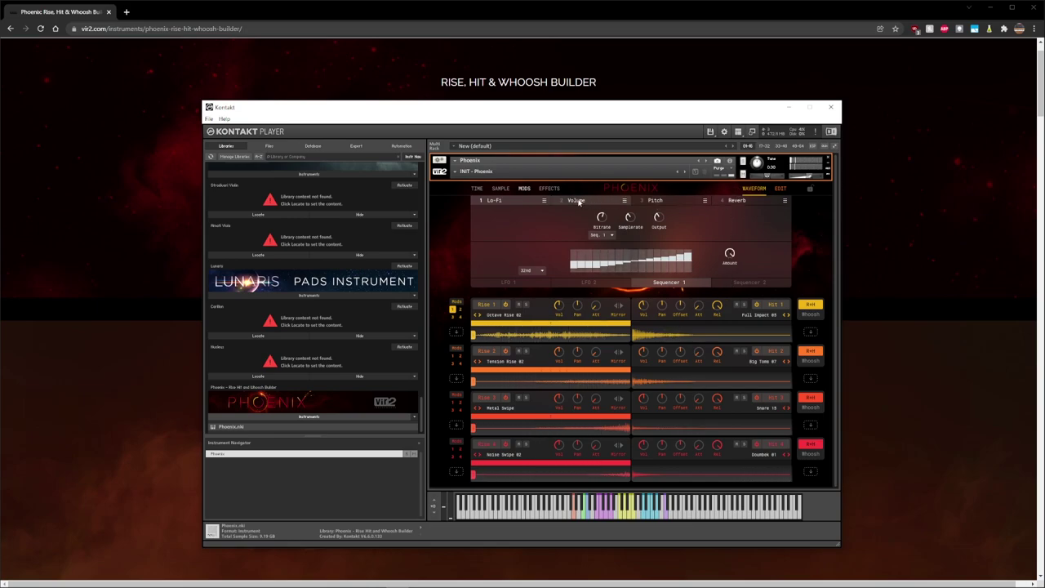
Audition the Pitch and Reverb modulation on engine 1, and draw a rising step pattern across Sequencer 2.
{"action": "left_click", "coordinate": [667, 201]}
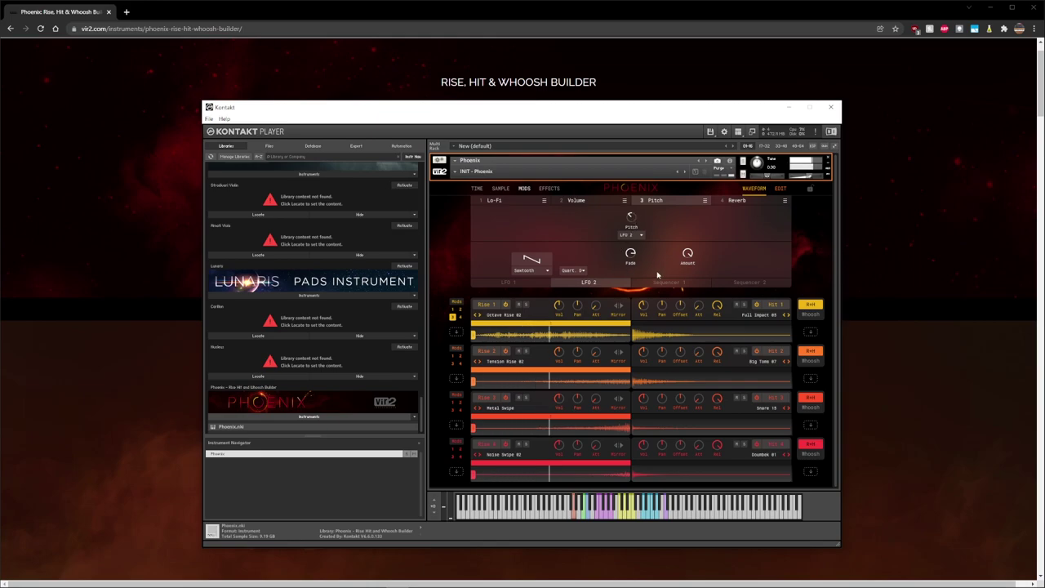
{"action": "left_click", "coordinate": [749, 201]}
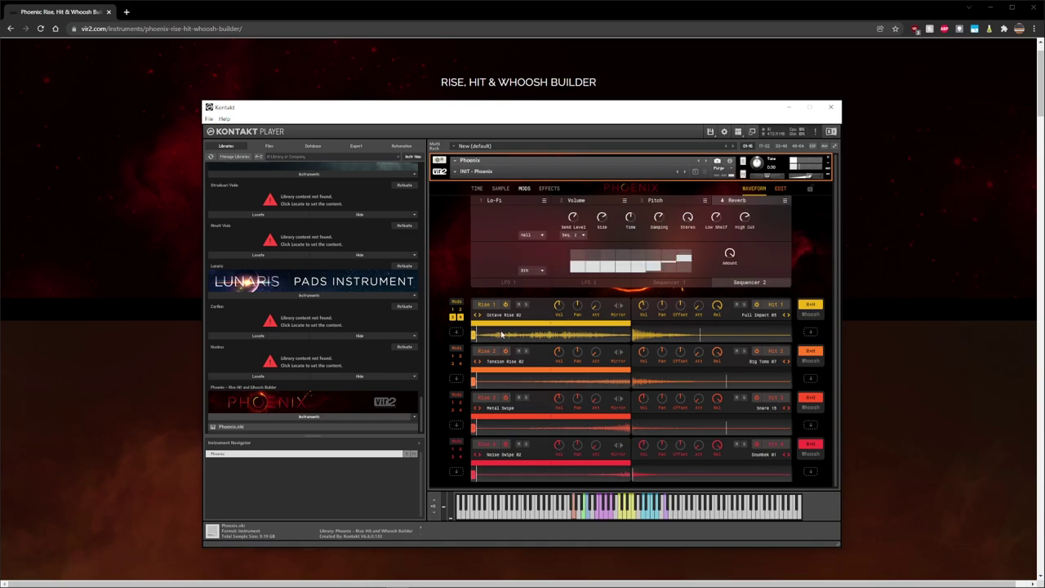
{"action": "left_click_drag", "start_coordinate": [577, 269], "coordinate": [706, 255]}
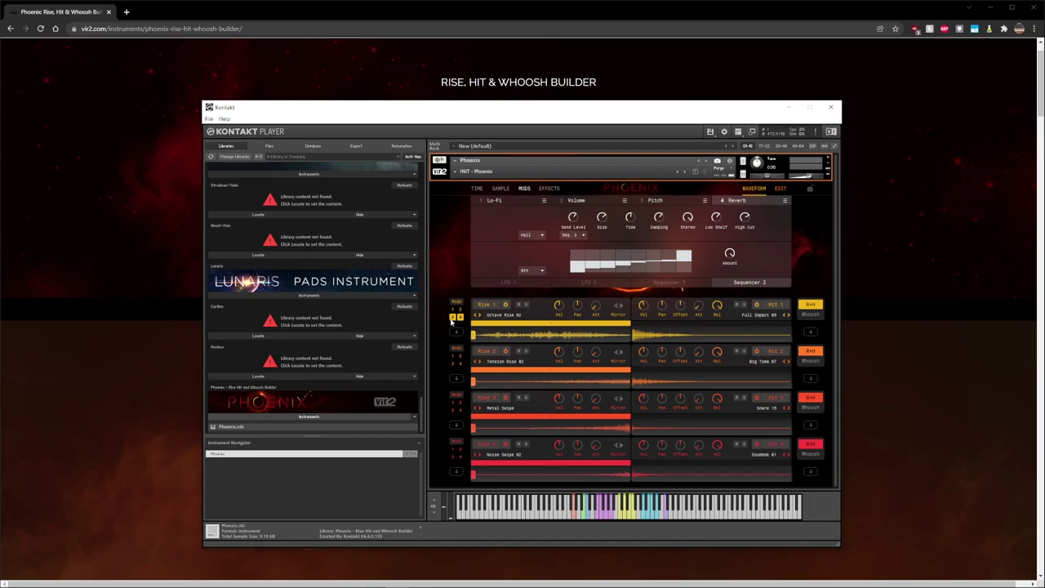
Compare the individual effects available for Rise 1 and Hit 1 with the master effects.
{"action": "left_click", "coordinate": [548, 189]}
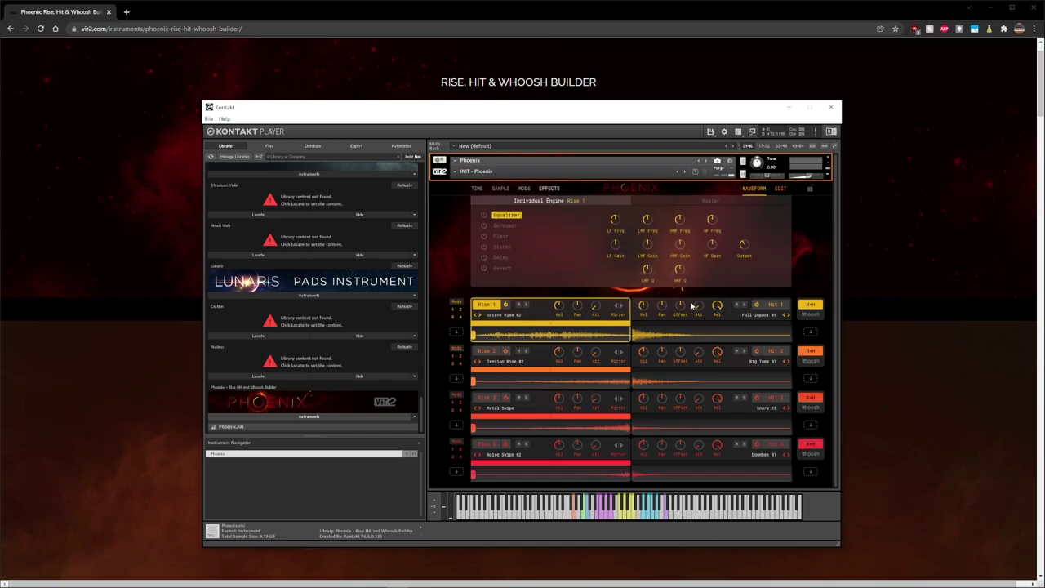
{"action": "left_click", "coordinate": [776, 306]}
{"action": "left_click", "coordinate": [722, 204]}
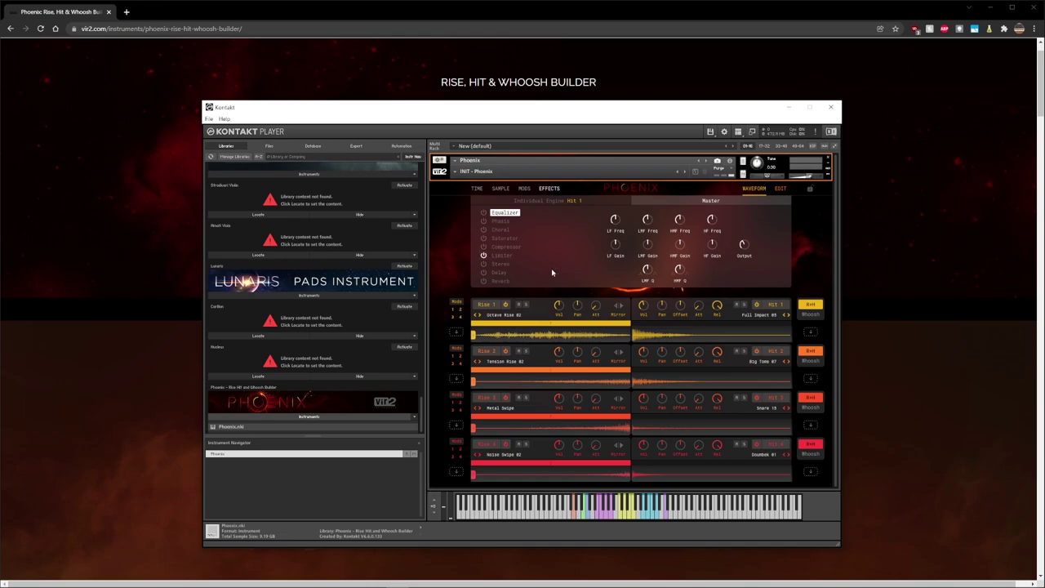
Inspect the master Limiter and Stereo controls, and return to the individual effects of Hit 1 and Rise 1.
{"action": "left_click", "coordinate": [504, 255]}
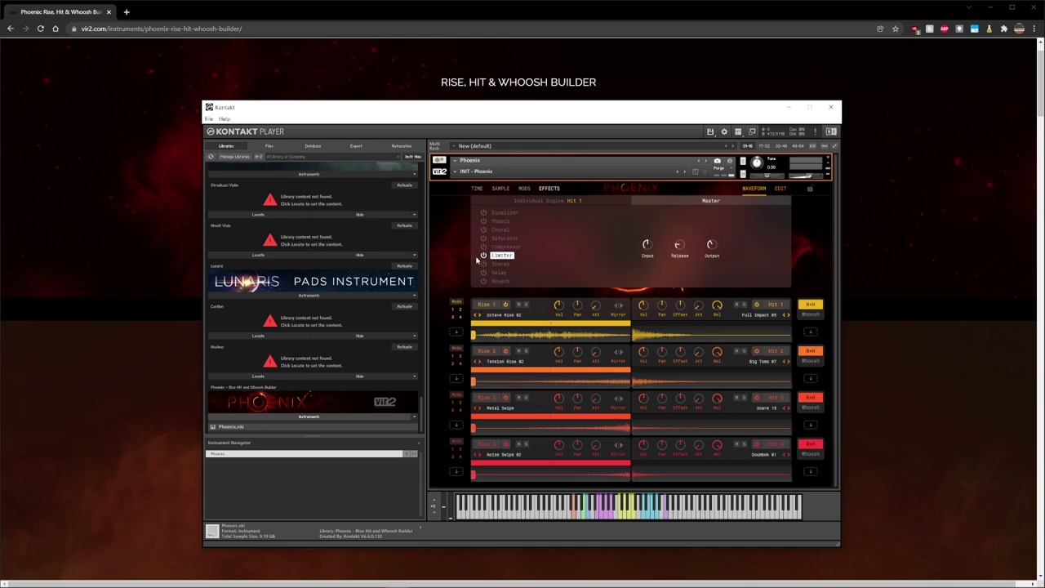
{"action": "left_click", "coordinate": [495, 267]}
{"action": "mouse_move", "coordinate": [645, 245]}
{"action": "left_mouse_down"}
{"action": "mouse_move", "coordinate": [647, 210]}
{"action": "mouse_move", "coordinate": [648, 245]}
{"action": "left_mouse_up"}
{"action": "left_click", "coordinate": [543, 201]}
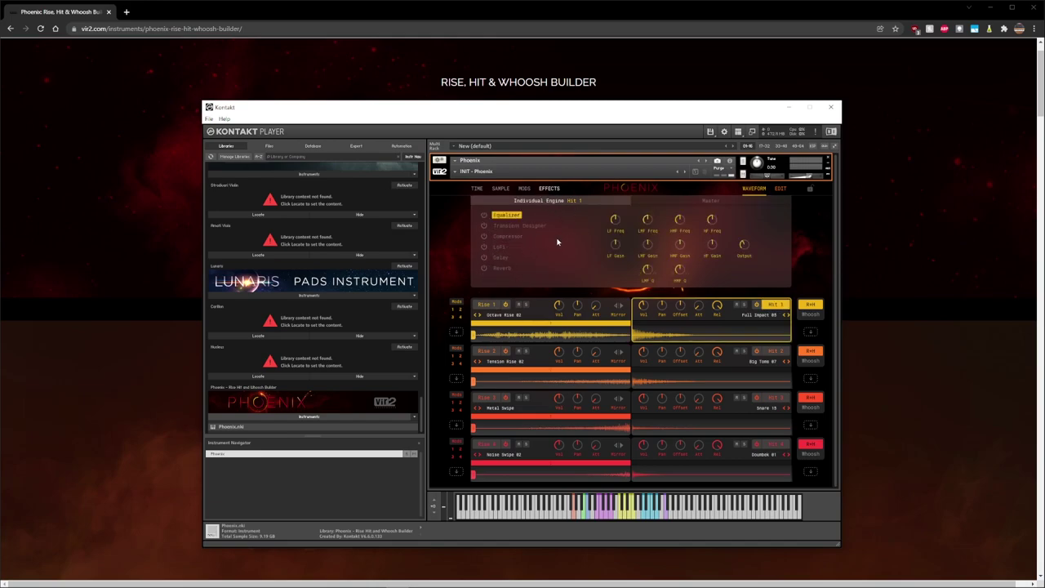
{"action": "left_click", "coordinate": [488, 305]}
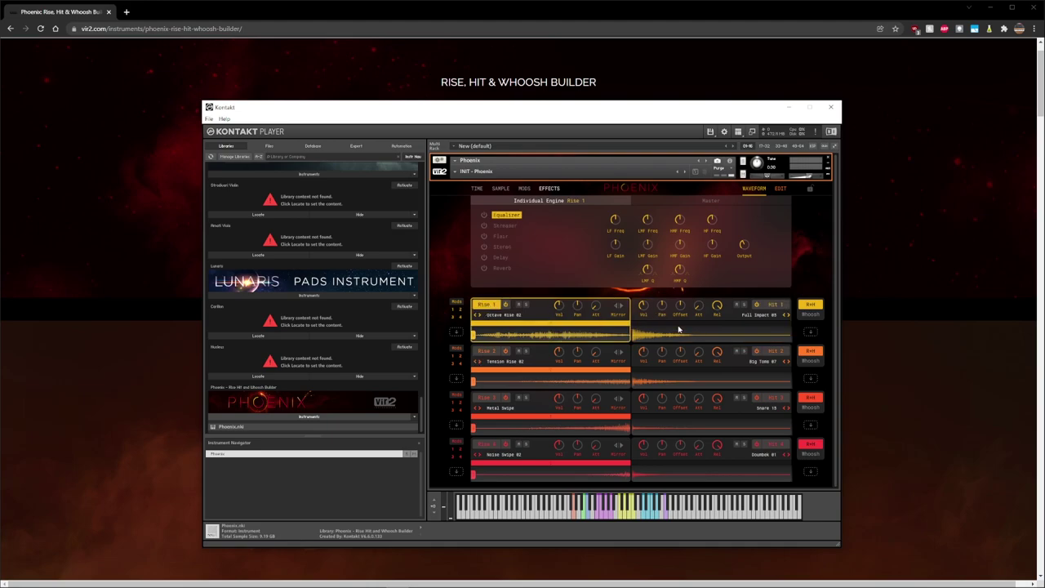
Solo Rise 1, enable its Flair effect, and raise the Pitch, Voices and Mix amounts.
{"action": "left_click", "coordinate": [485, 236]}
{"action": "left_click", "coordinate": [527, 305]}
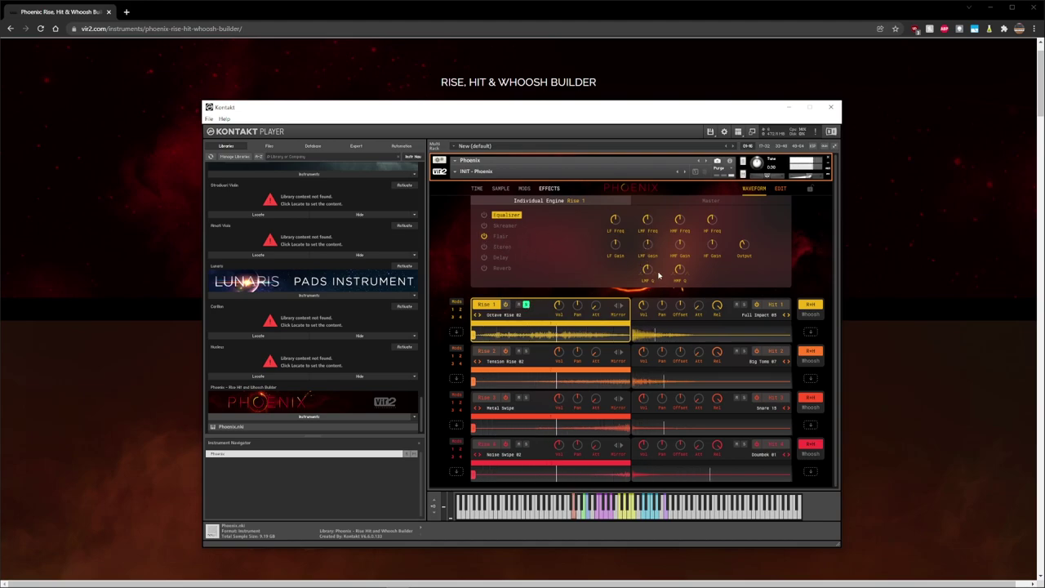
{"action": "left_click", "coordinate": [500, 236]}
{"action": "mouse_move", "coordinate": [617, 222]}
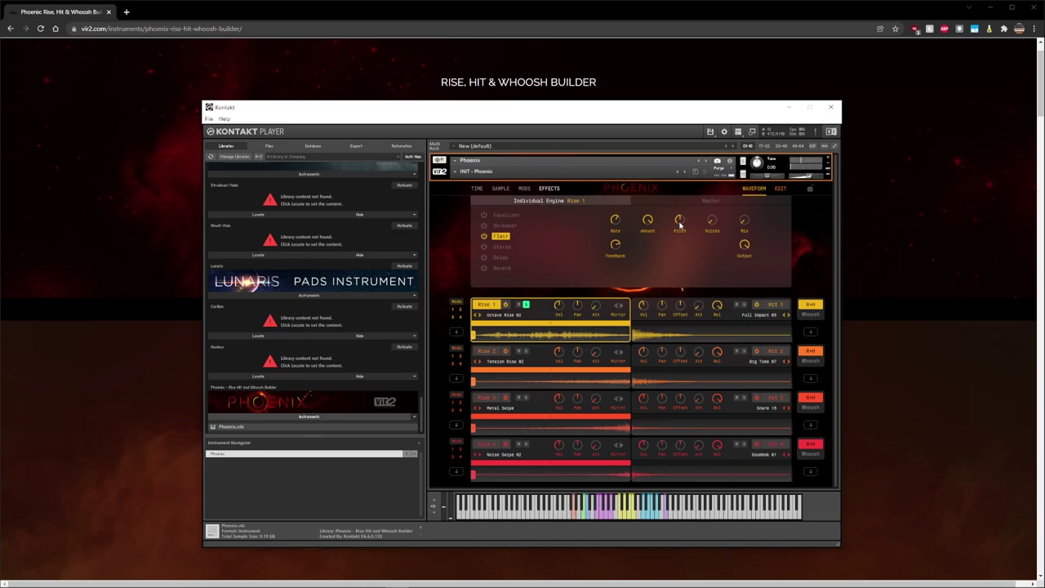
{"action": "left_click_drag", "start_coordinate": [715, 226], "coordinate": [664, 208]}
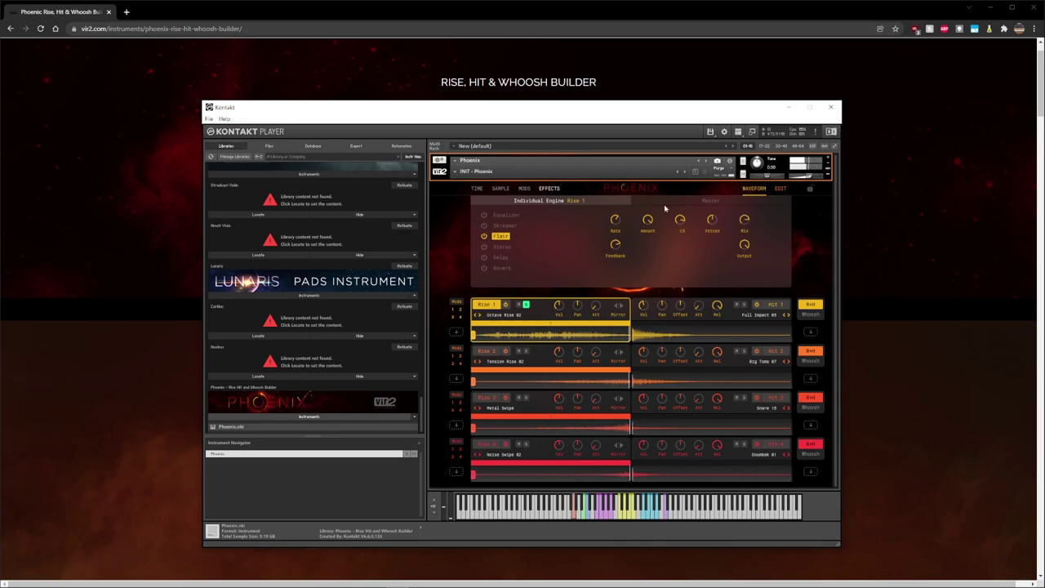
Replace Flair with the Skreamer effect on Rise 1, lower its Drive and Output, and adjust its Tone.
{"action": "left_click", "coordinate": [504, 225]}
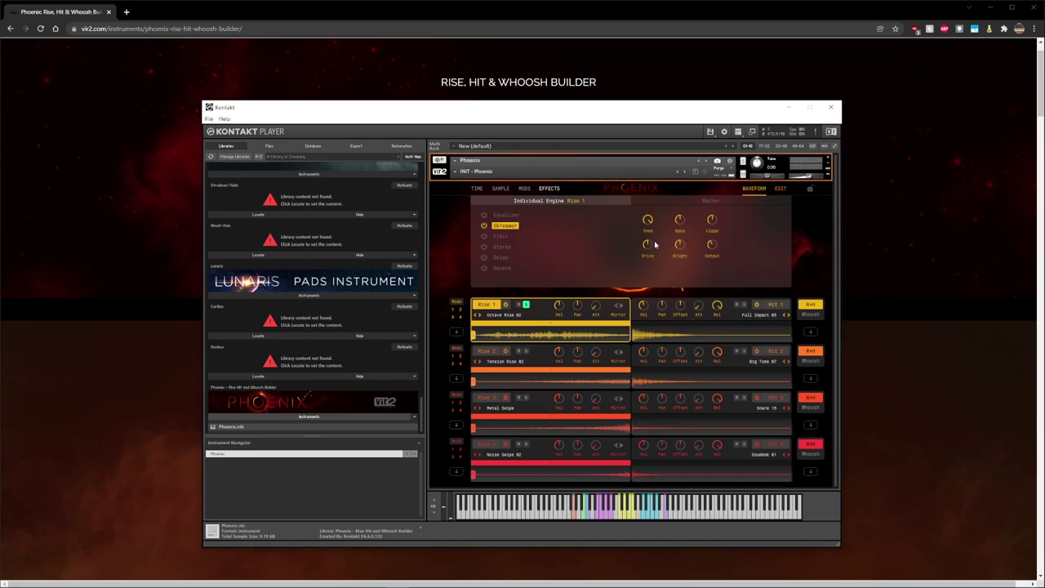
{"action": "mouse_move", "coordinate": [648, 245]}
{"action": "left_mouse_down"}
{"action": "mouse_move", "coordinate": [648, 275]}
{"action": "mouse_move", "coordinate": [648, 261]}
{"action": "left_mouse_up"}
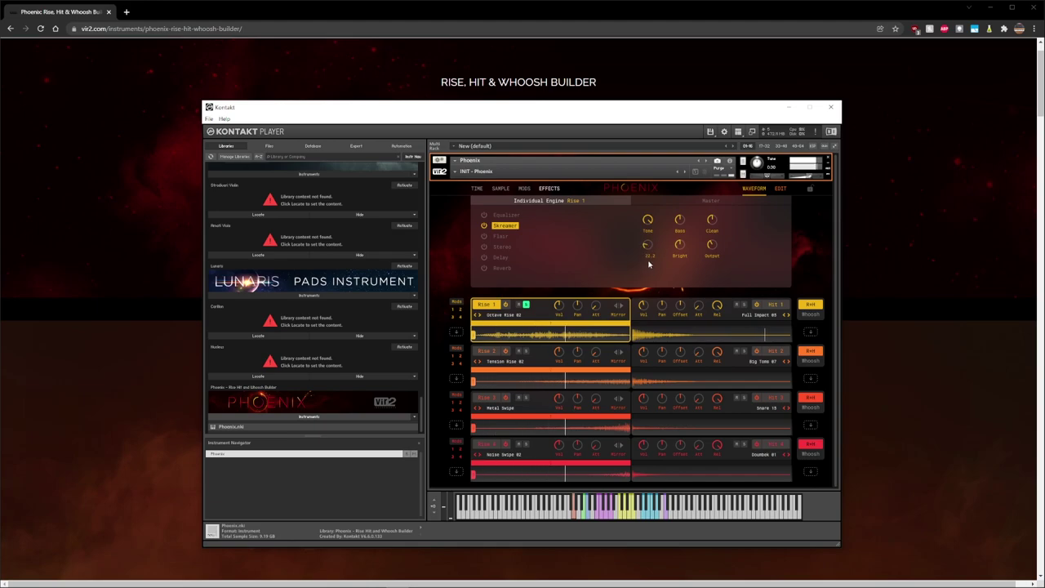
{"action": "left_click_drag", "start_coordinate": [711, 248], "coordinate": [712, 253]}
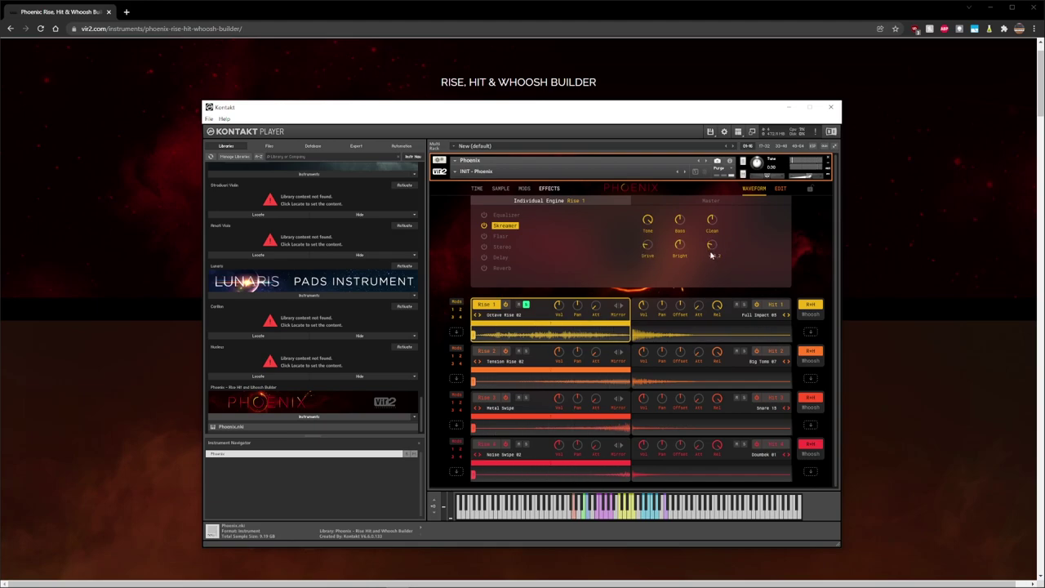
{"action": "left_click_drag", "start_coordinate": [647, 220], "coordinate": [678, 244]}
Enable the Transient Designer and Compressor on Hit 1, unsolo Rise 1, and switch to the Phoenix product page in the browser.
{"action": "left_click", "coordinate": [783, 315]}
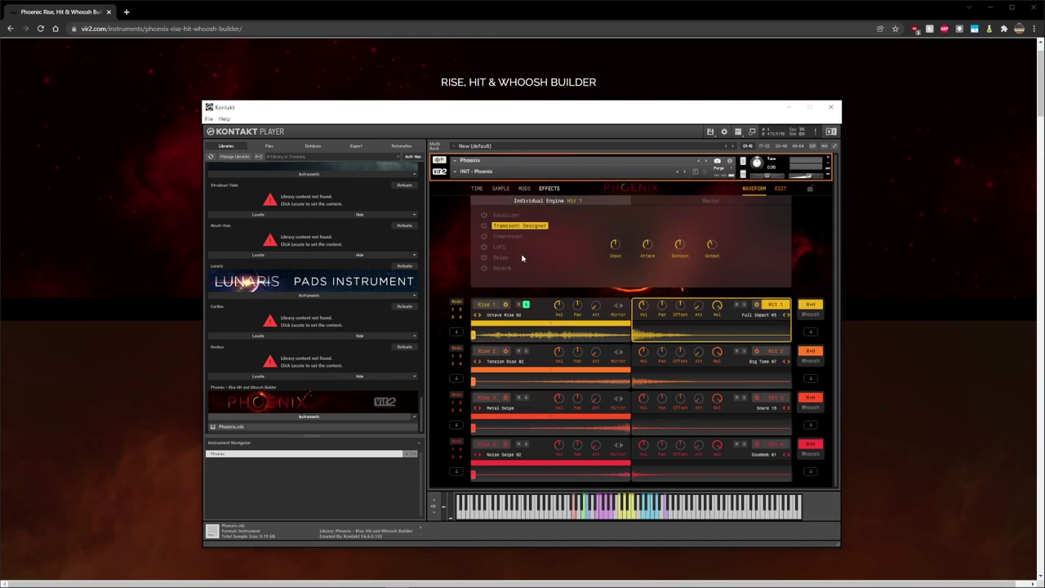
{"action": "left_click", "coordinate": [483, 225]}
{"action": "left_click", "coordinate": [506, 236]}
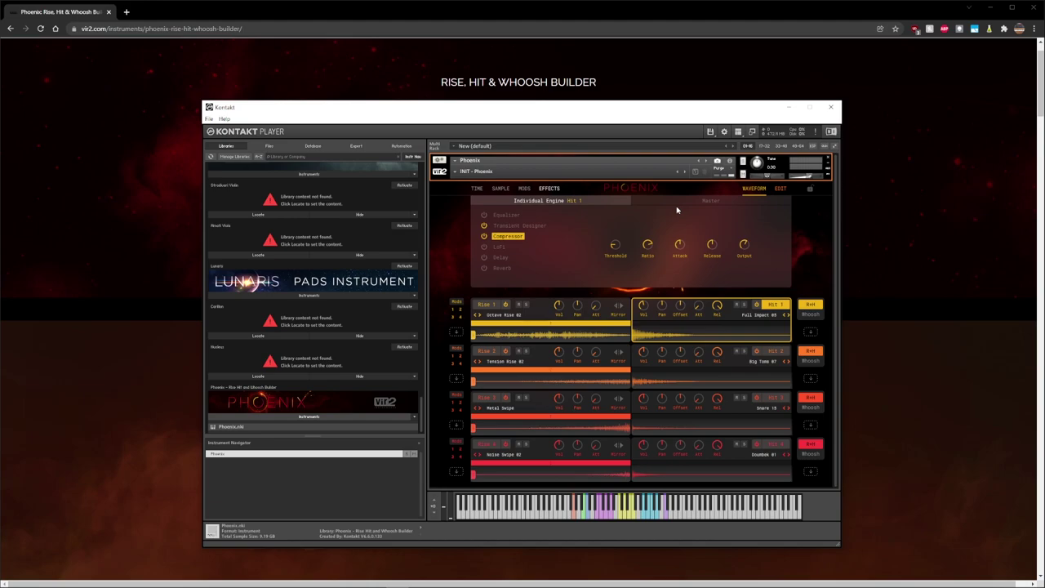
{"action": "key", "text": "alt+Tab"}
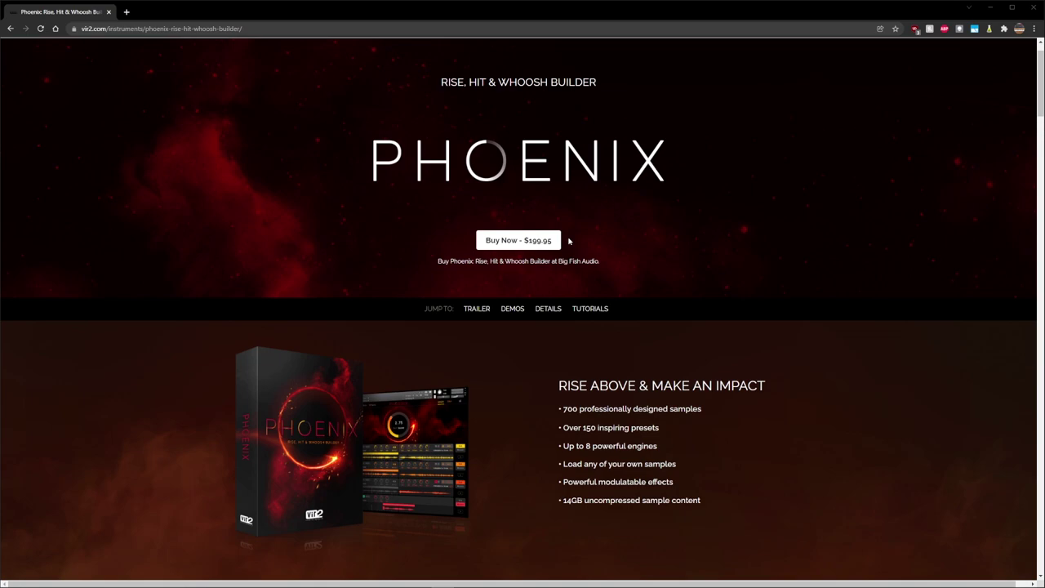